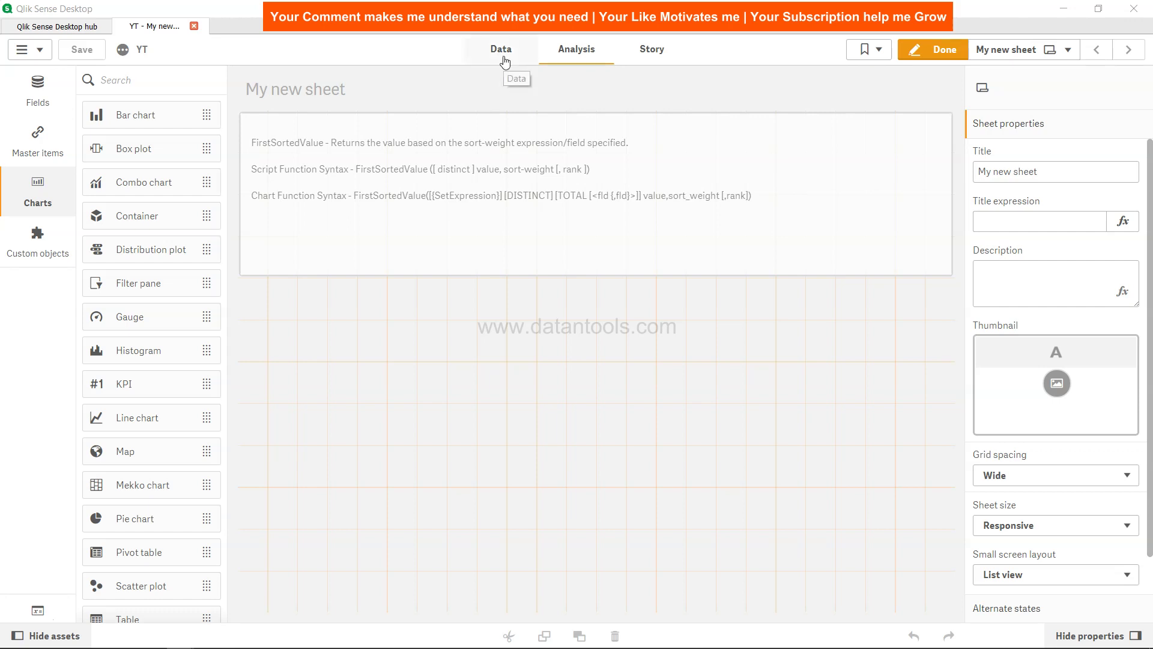
Switch from the sheet to the Data load editor to see the Temp inline load script.
click(503, 55)
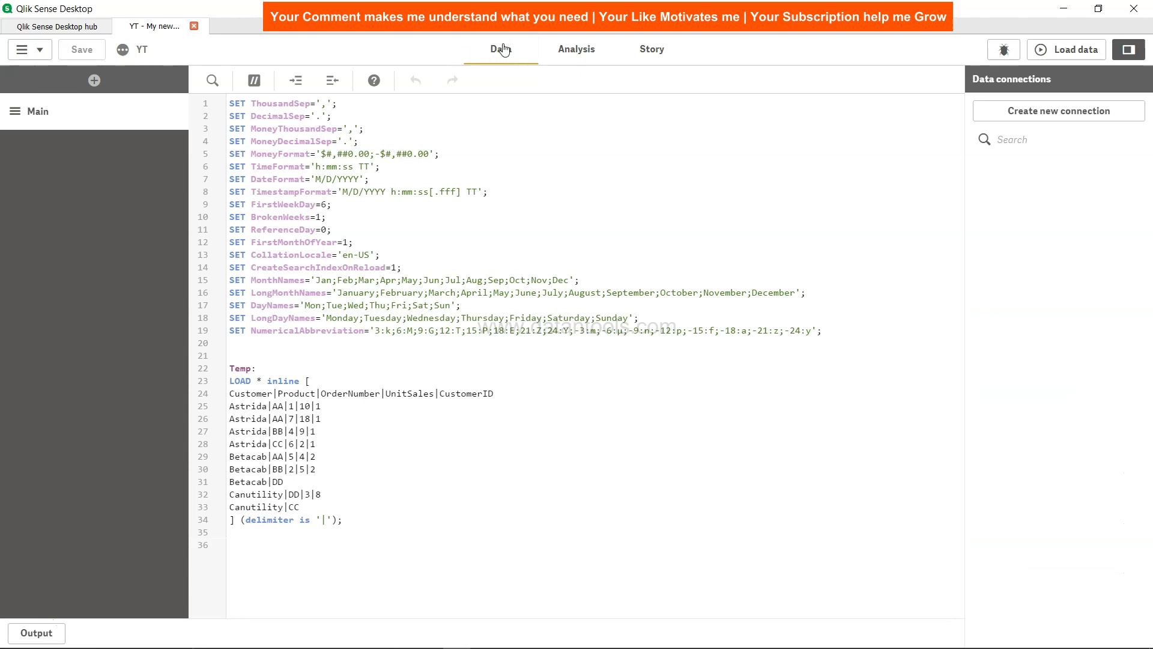
drag(231, 366, 354, 520)
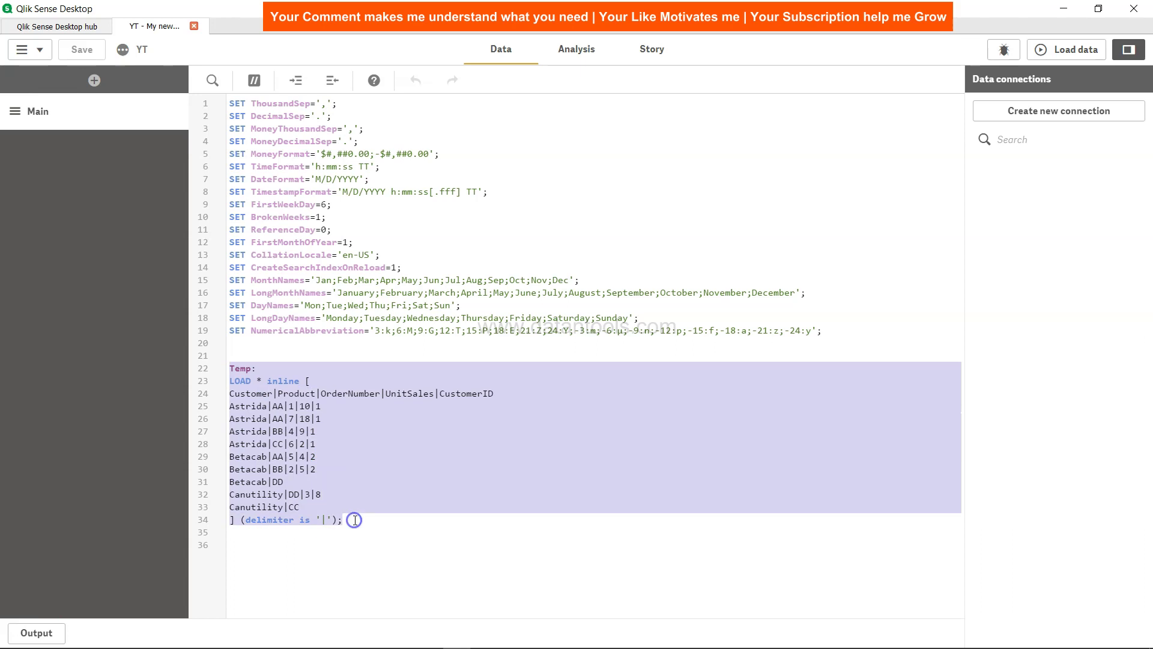
click(354, 520)
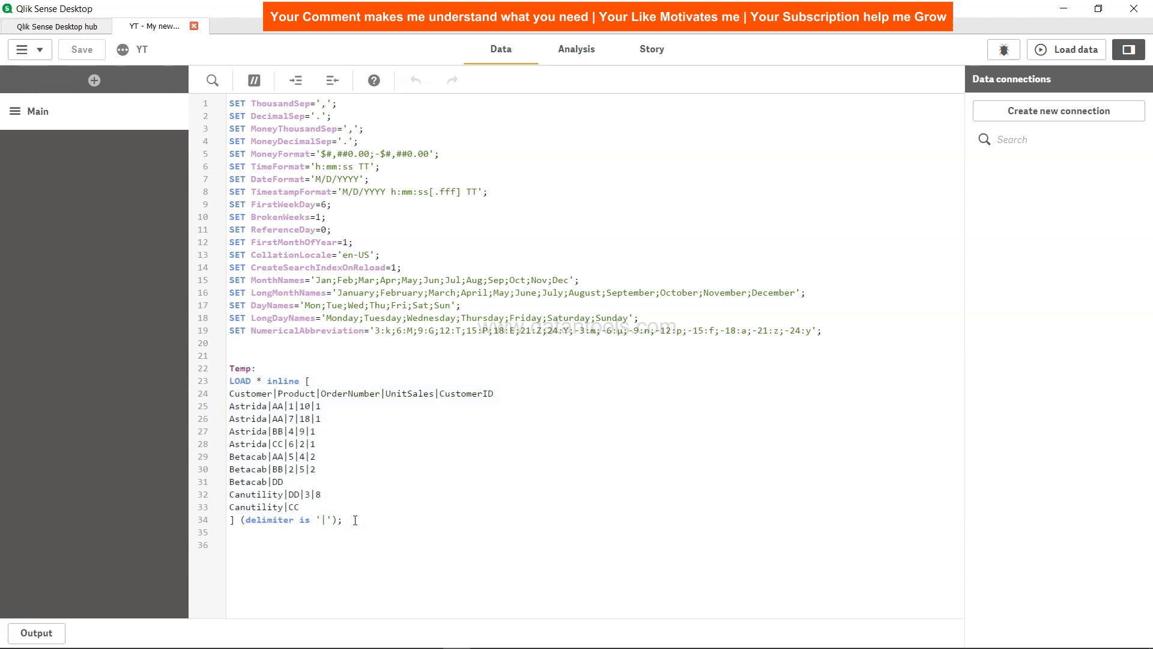
drag(229, 380, 345, 519)
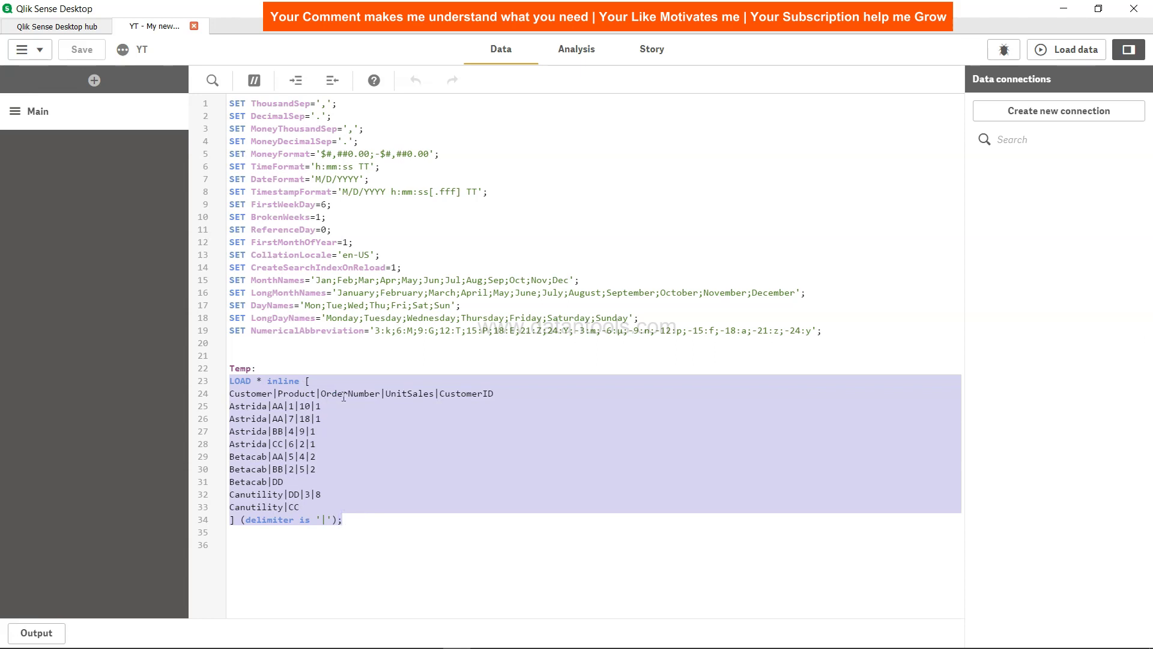
click(409, 394)
drag(231, 405, 267, 406)
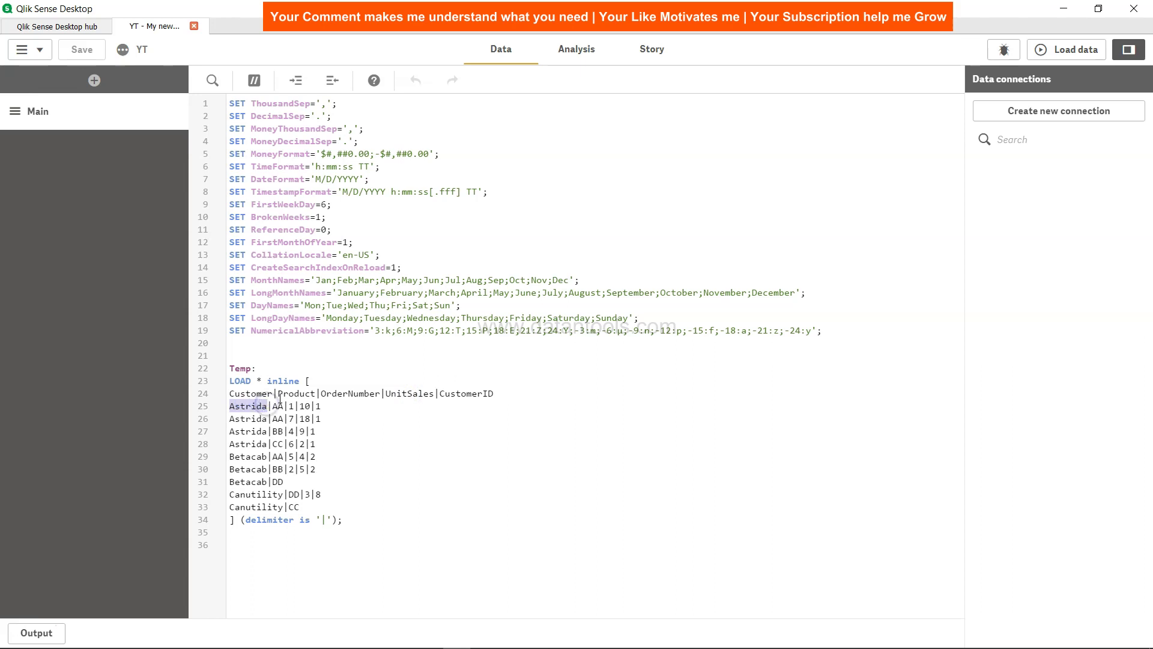
double_click(280, 406)
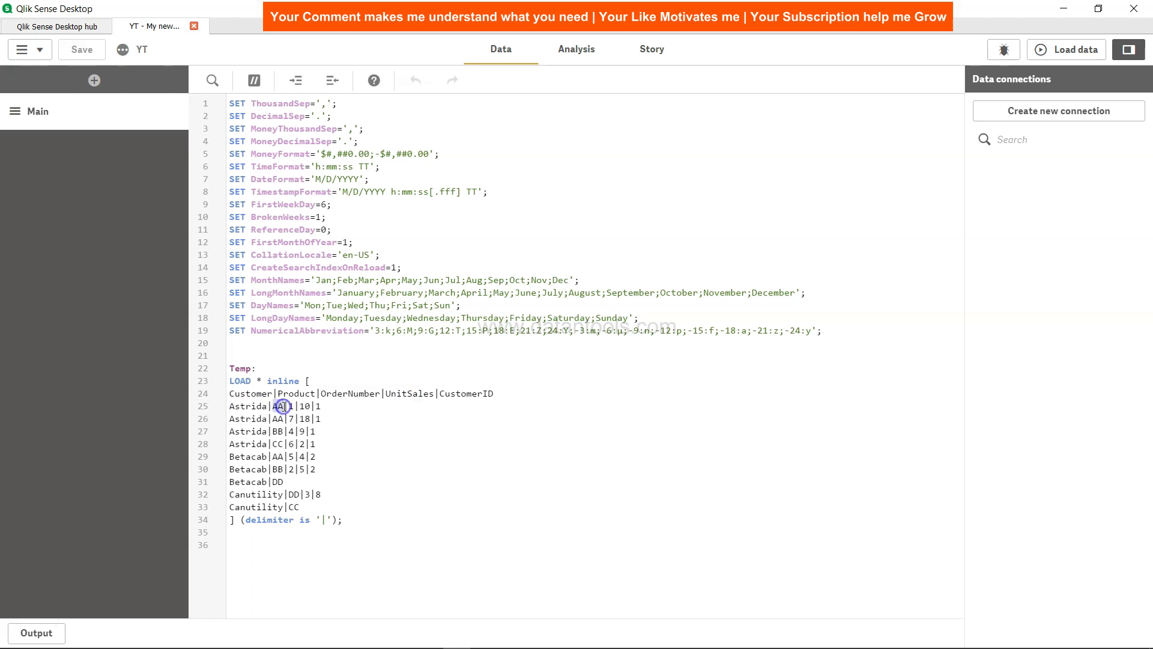
drag(278, 393, 313, 393)
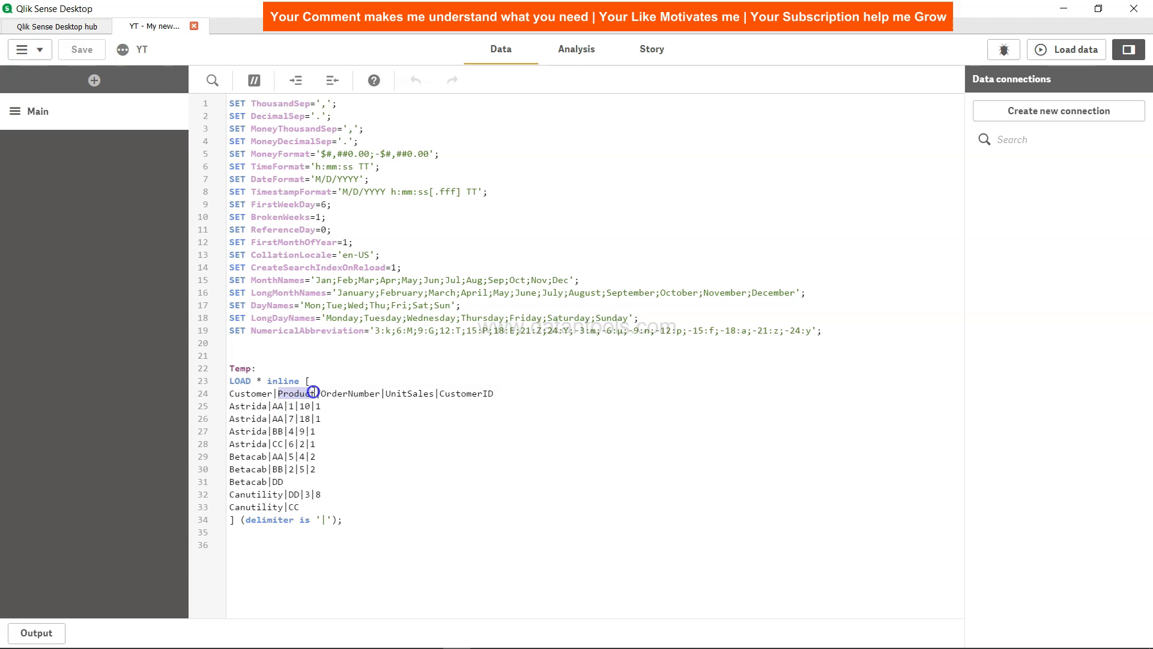
double_click(293, 406)
drag(391, 394, 424, 397)
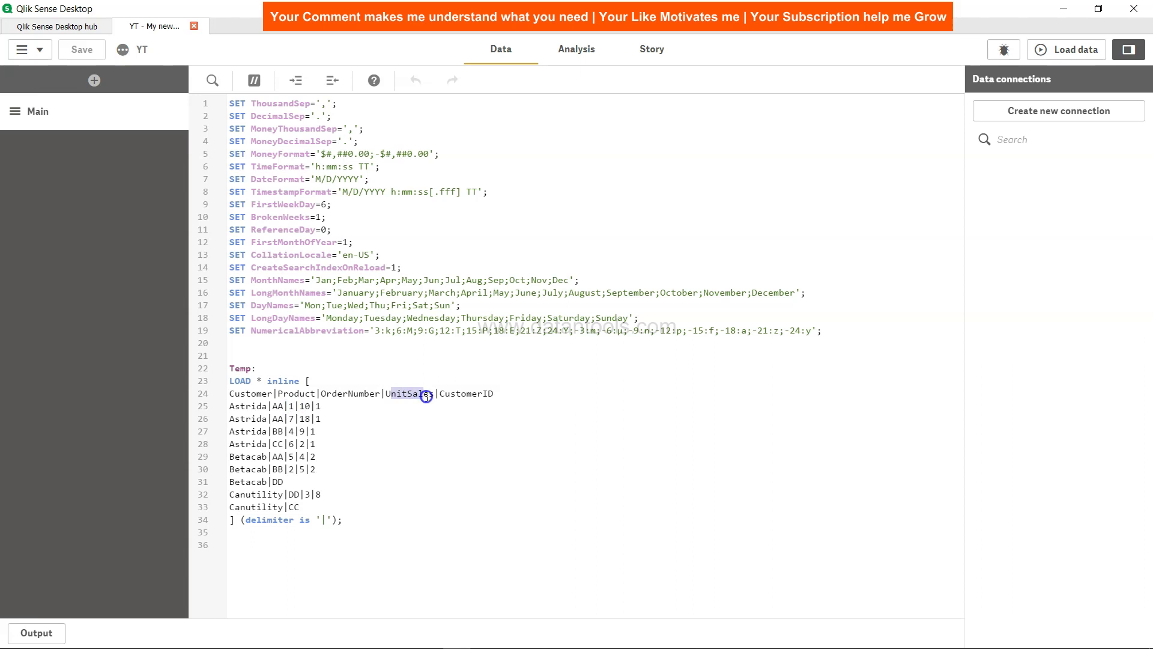
double_click(304, 406)
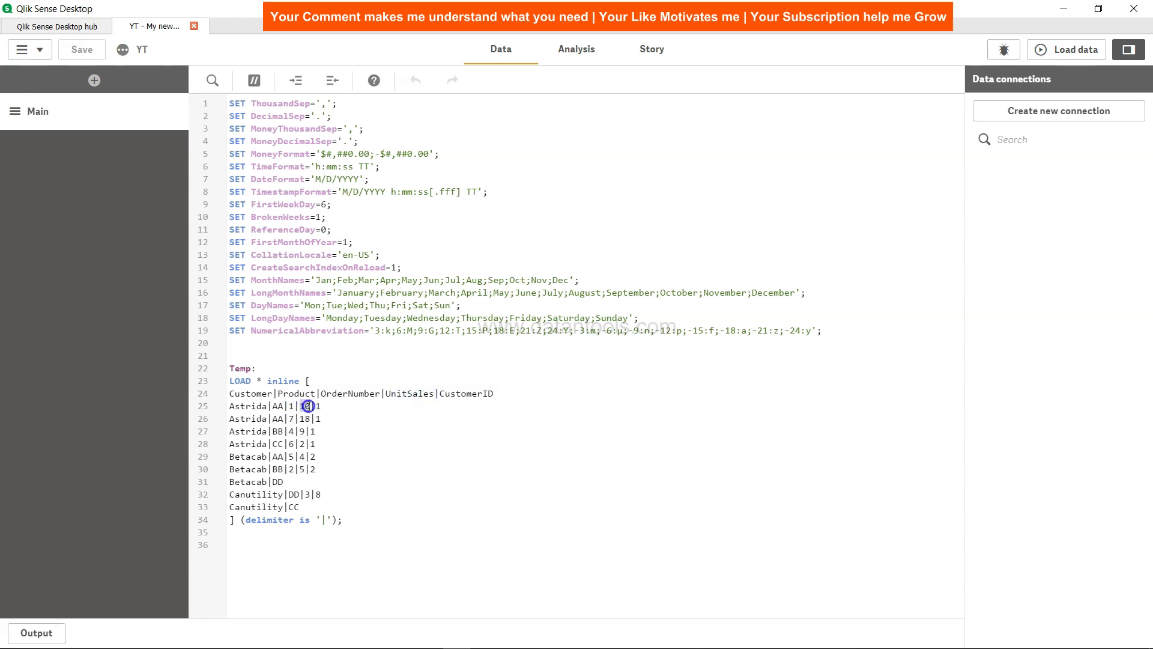
drag(441, 394, 492, 395)
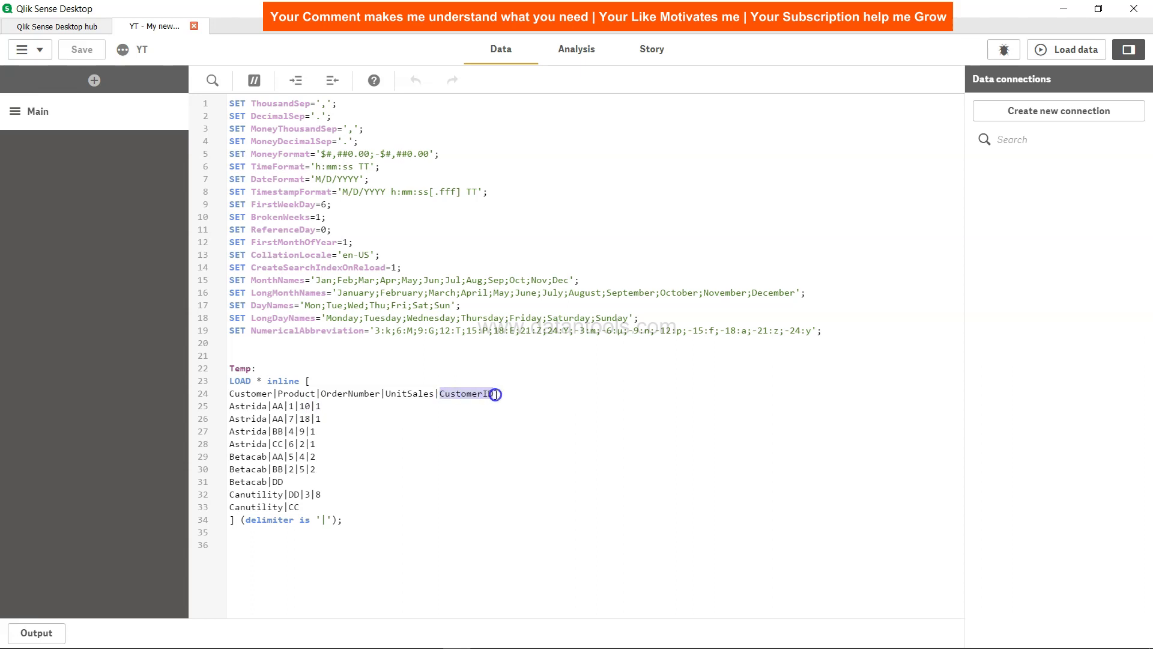
double_click(319, 408)
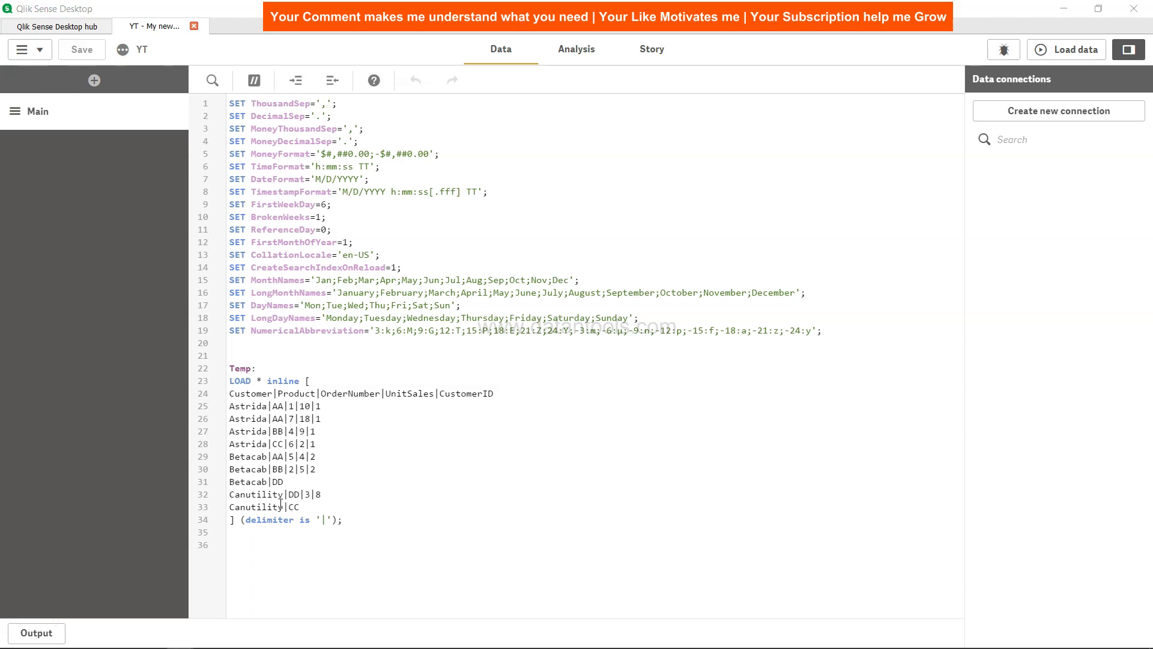
click(322, 520)
click(265, 407)
click(271, 407)
click(283, 407)
drag(299, 520, 329, 520)
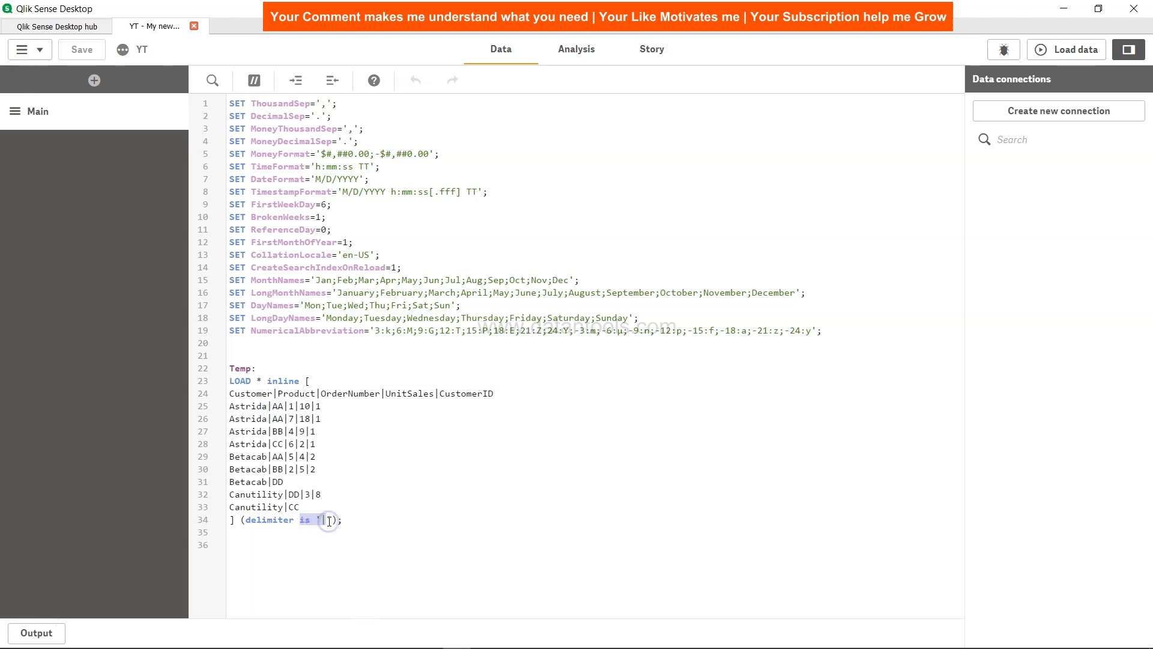
click(361, 520)
Add a blank line below the Temp table after pointing out the Astrida, Betacab and Canutility rows.
key(Return)
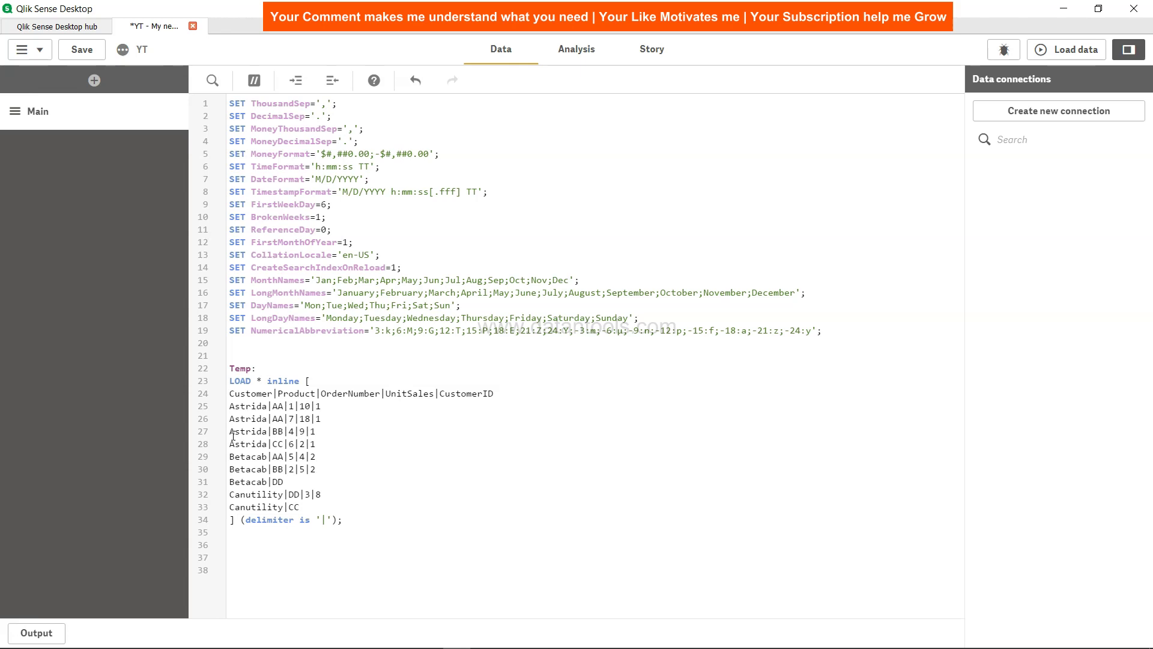
drag(230, 431, 322, 419)
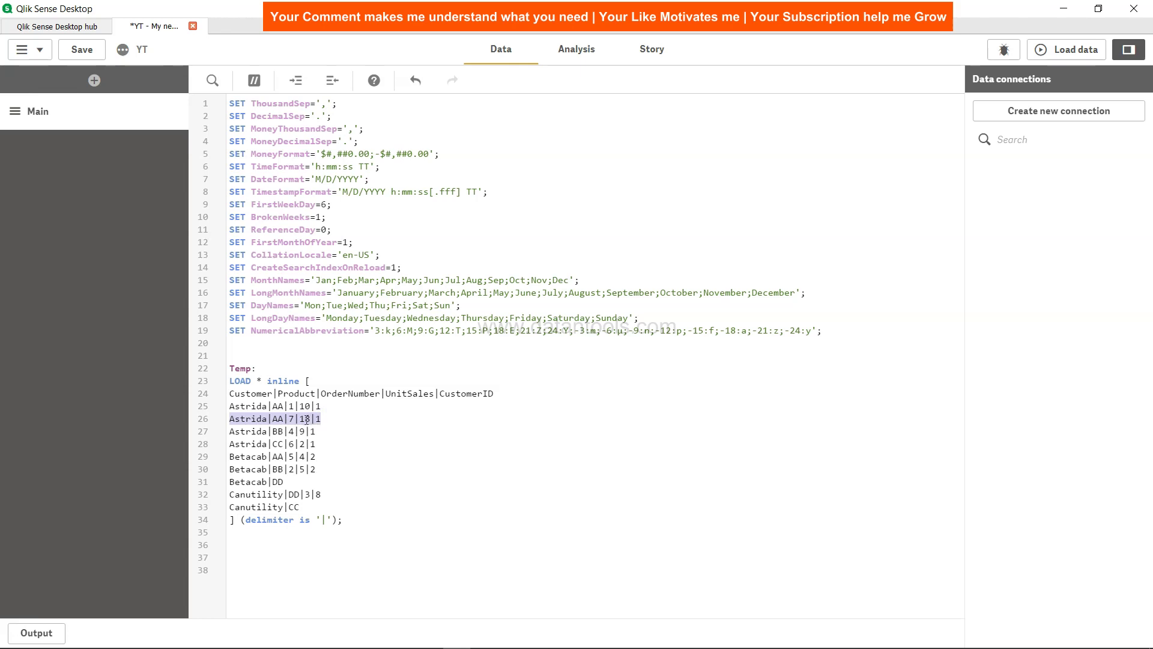
click(307, 420)
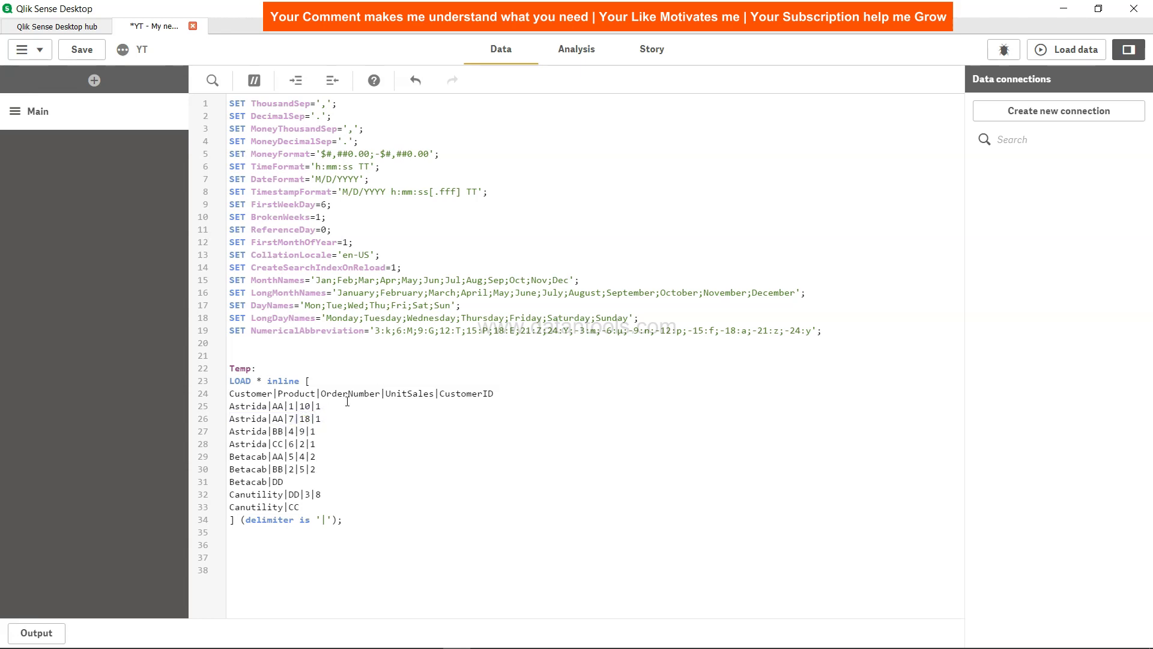
drag(235, 457, 270, 459)
click(300, 470)
click(307, 494)
click(316, 495)
click(376, 535)
Add the label FirtSortedValue: on a new line below the Temp table.
key(Return)
text(Fir)
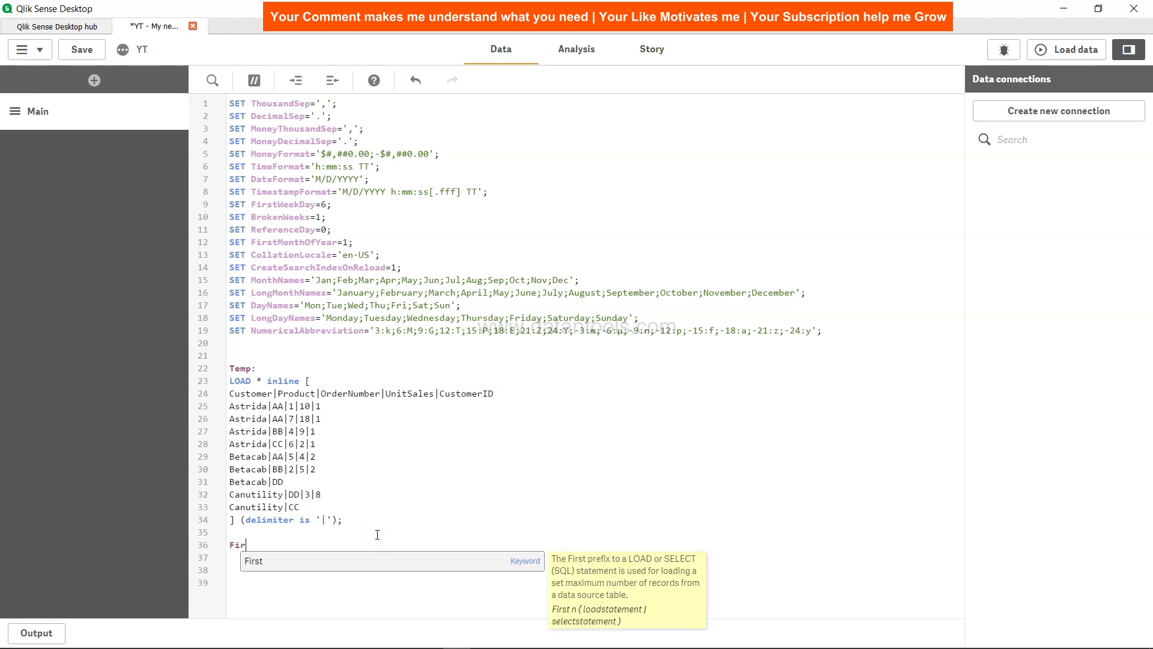
text(t)
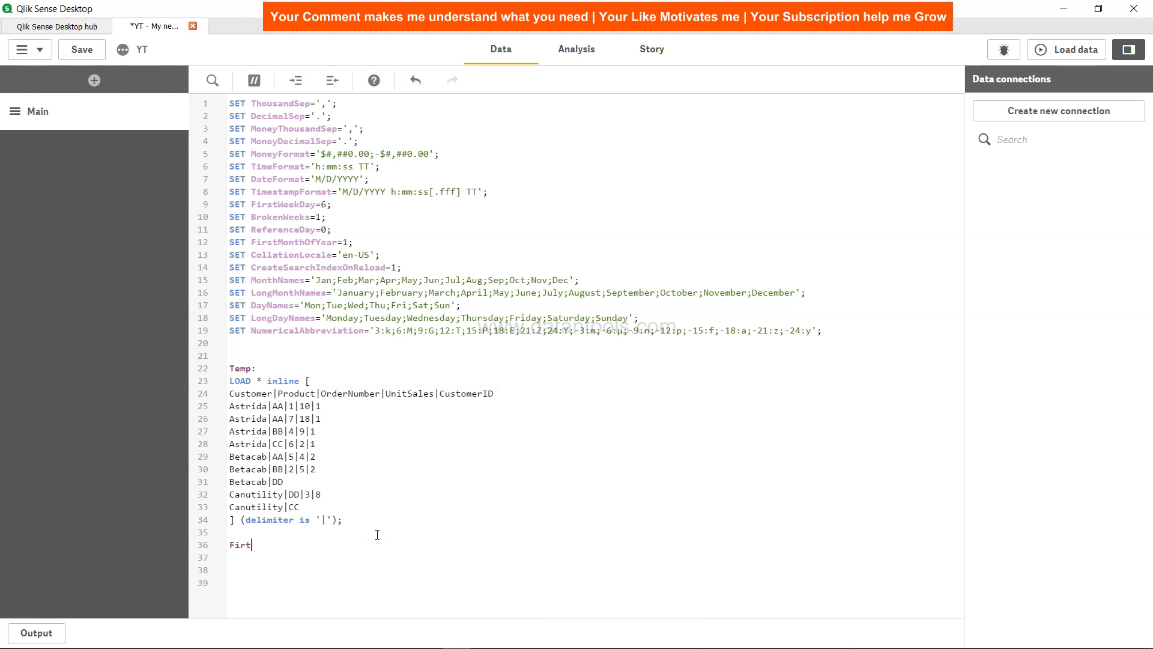
text(SortedValue:)
key(Return)
Write 'Load Customer, FirstSortedValue(Product,UnitSales) as' beneath the label using autocomplete.
text(LO)
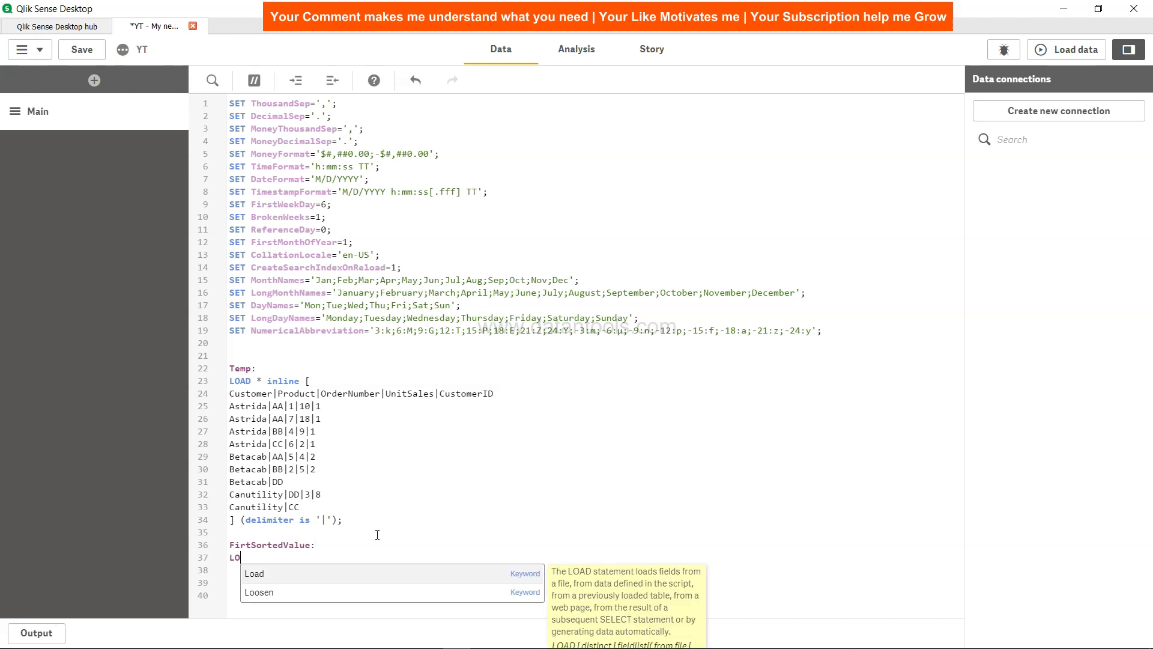
key(Return)
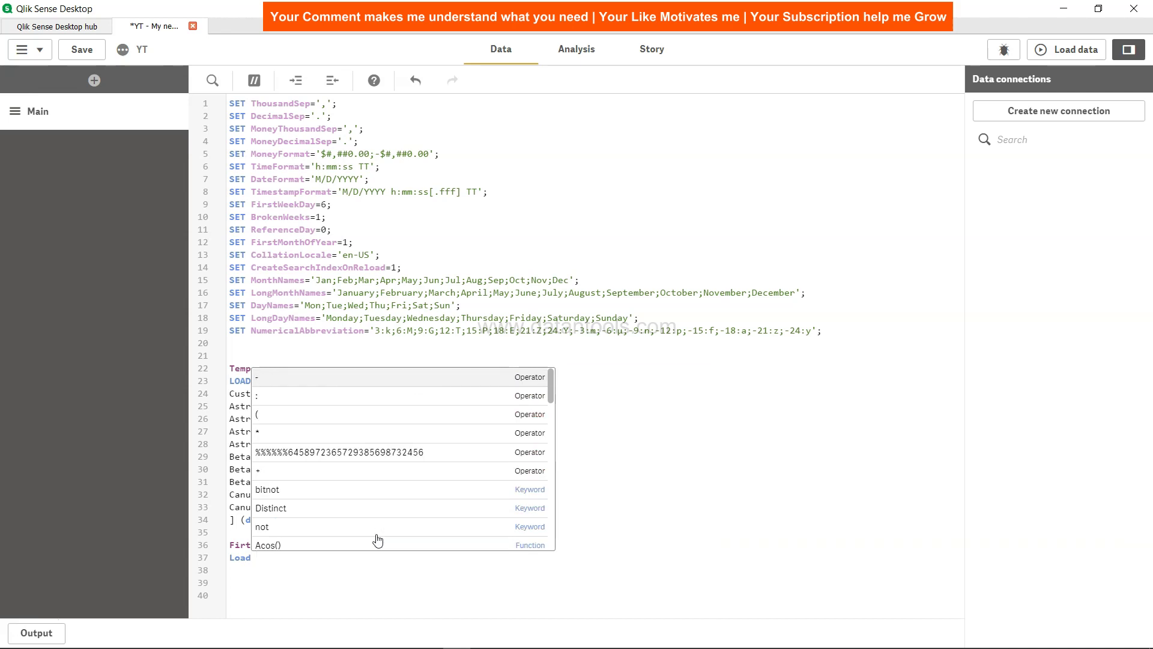
text(Customer,)
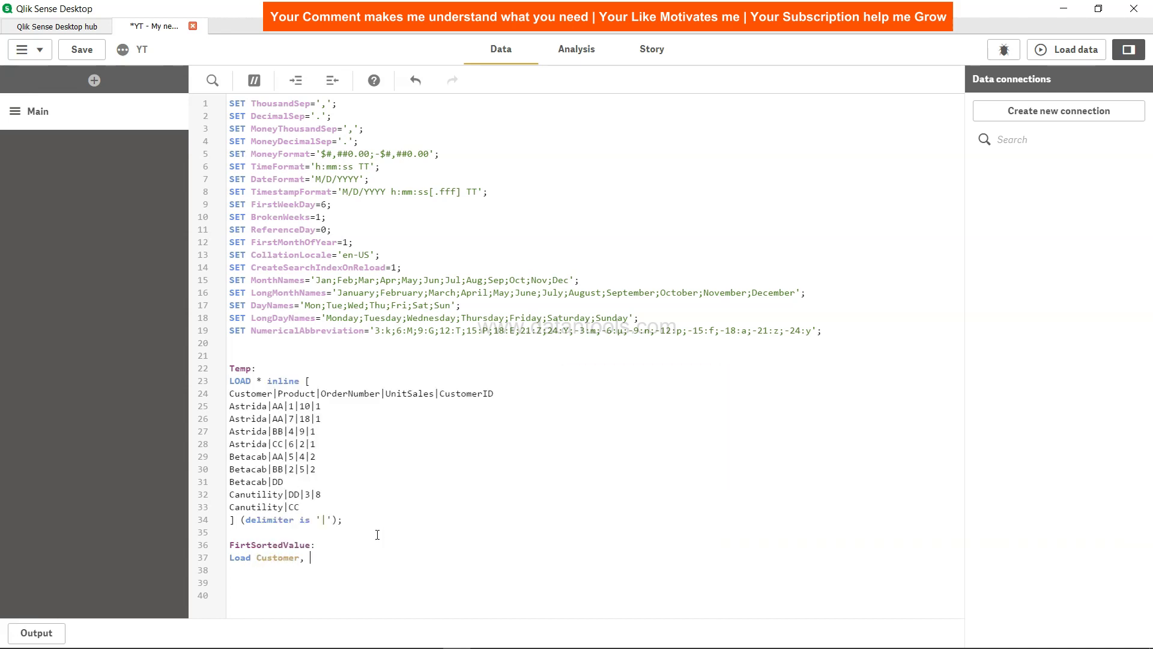
text( First)
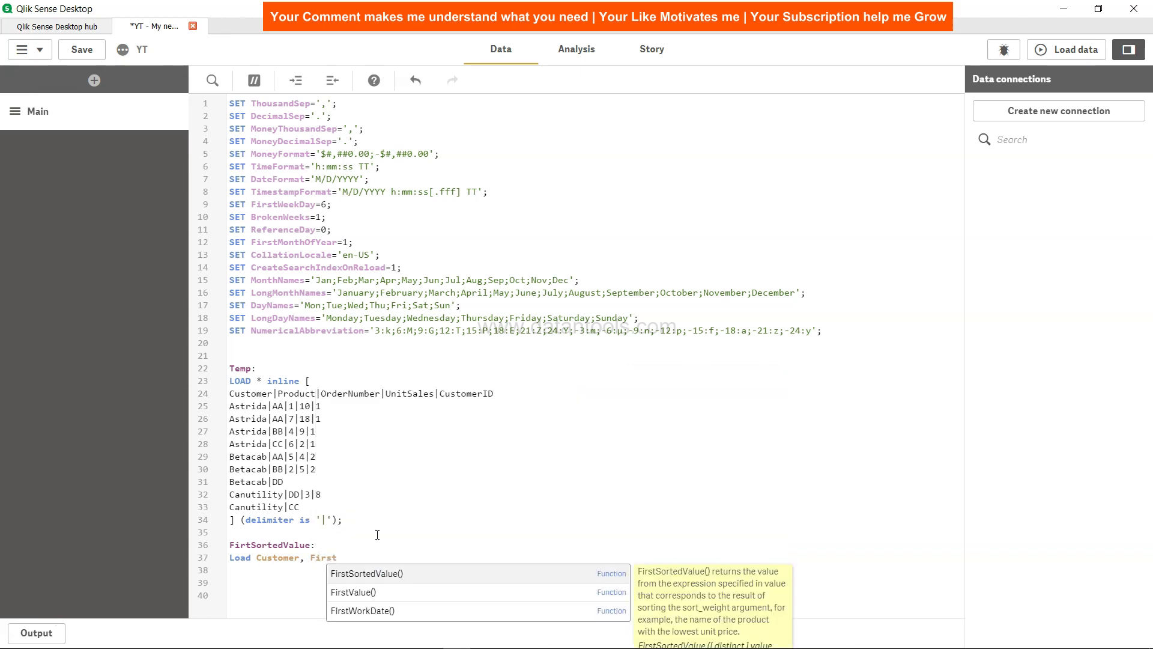
key(Return)
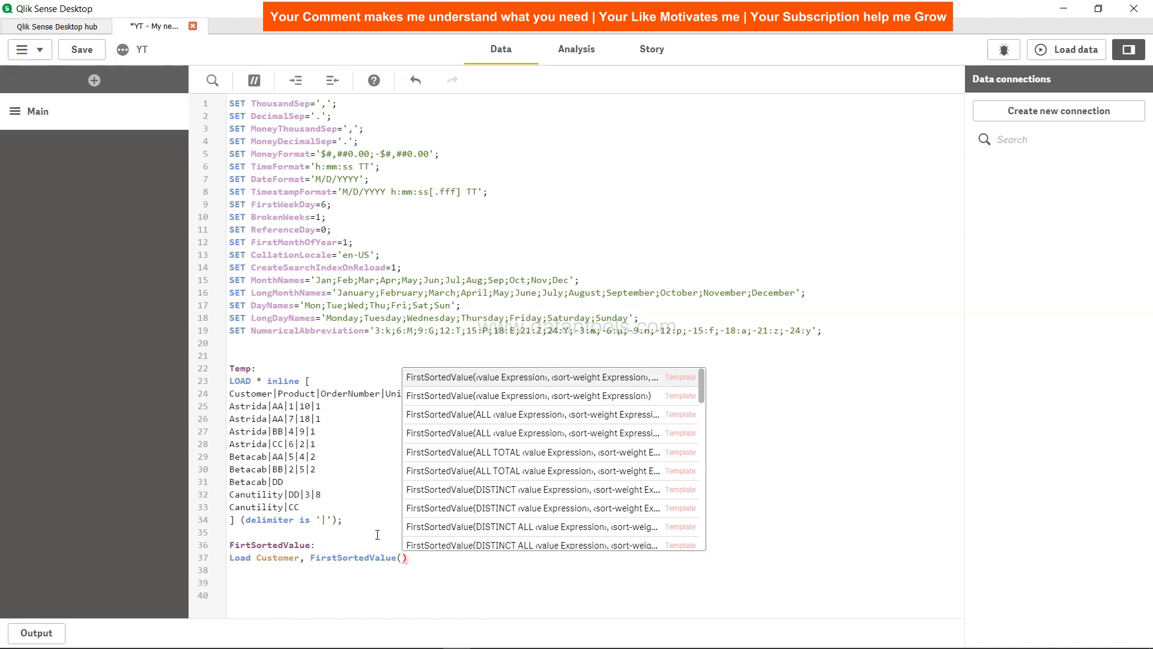
text(Product,)
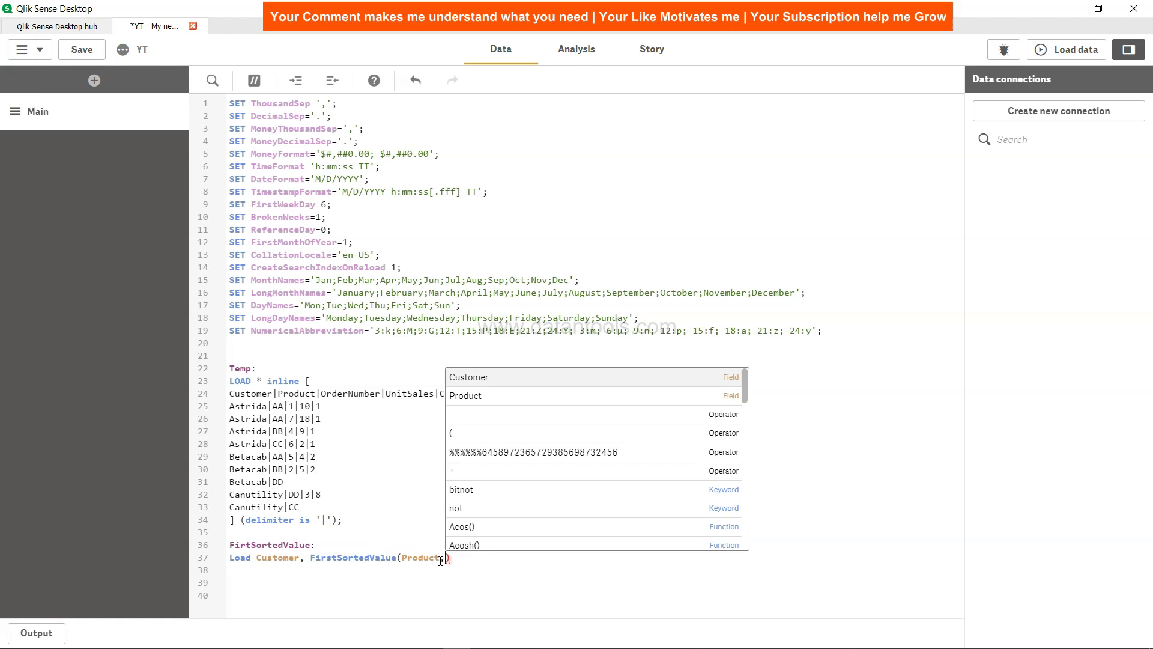
text(UnitSales))
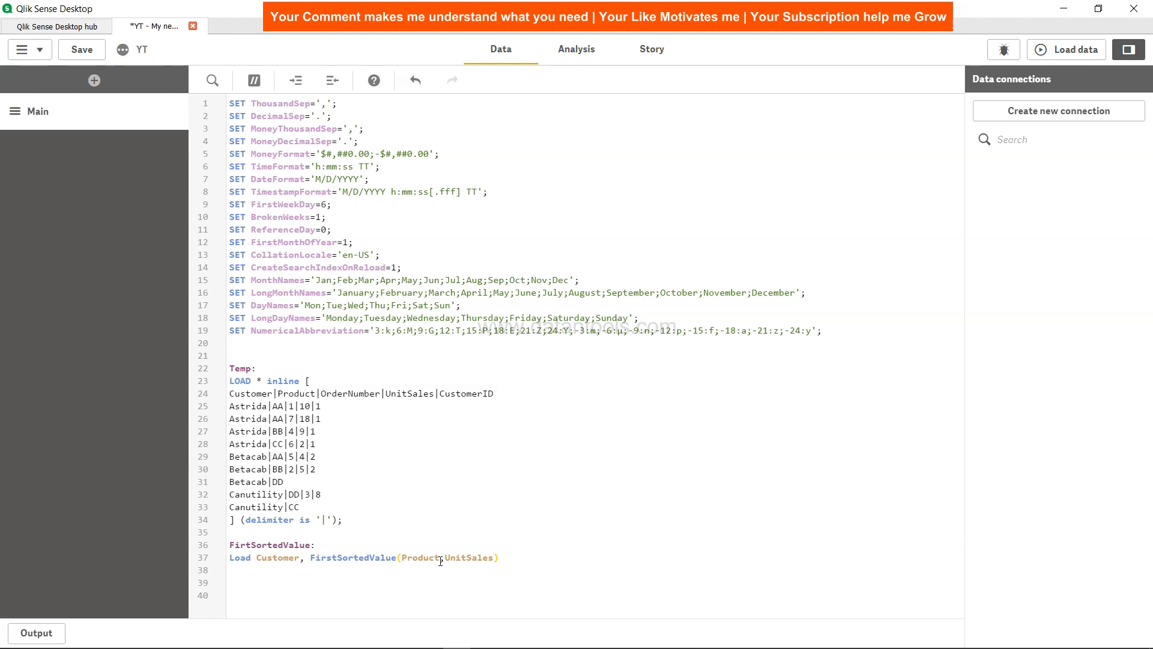
text( as)
End the statement with 'ProdByUnitSales Resident Temp Group By Customer;' and save the script.
drag(446, 557, 494, 557)
click(490, 557)
click(522, 557)
text(Max_)
key(BackSpace)
key(BackSpace)
key(BackSpace)
key(BackSpace)
text(ProdByUnitSales)
text(Resident)
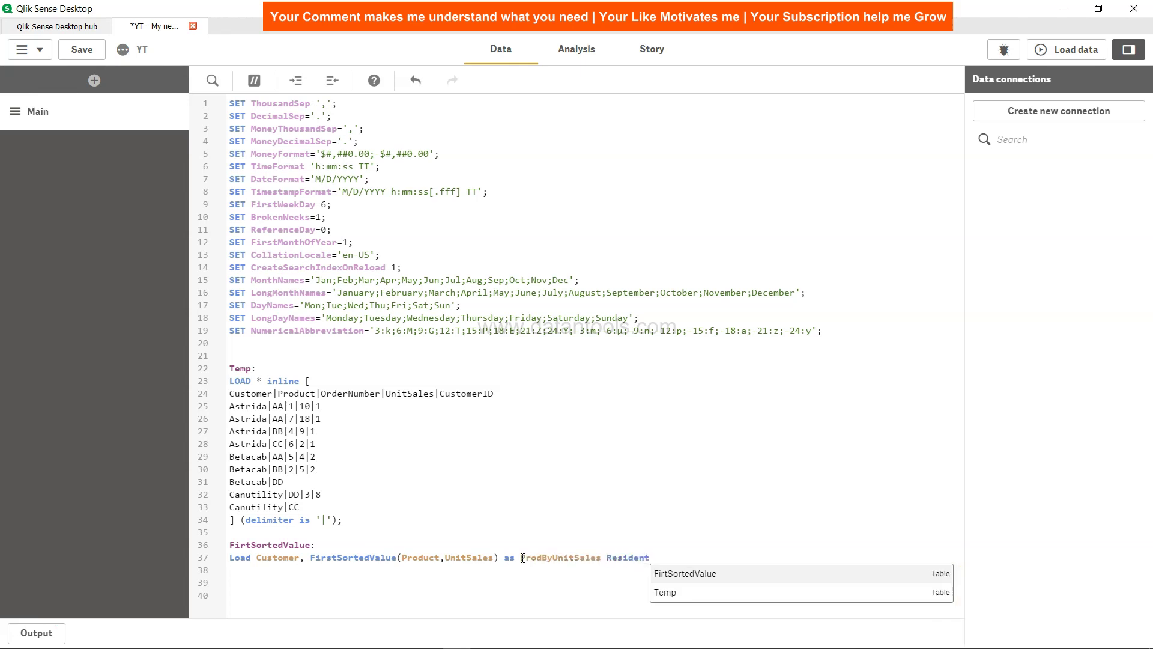
text( Temp)
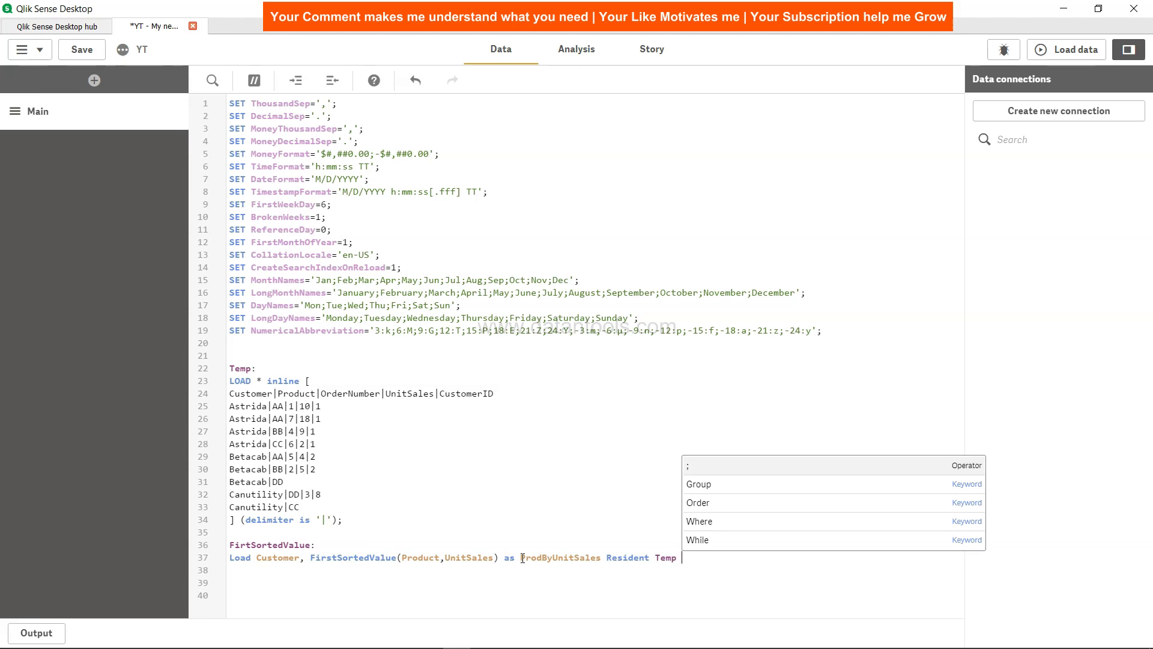
text( Grou)
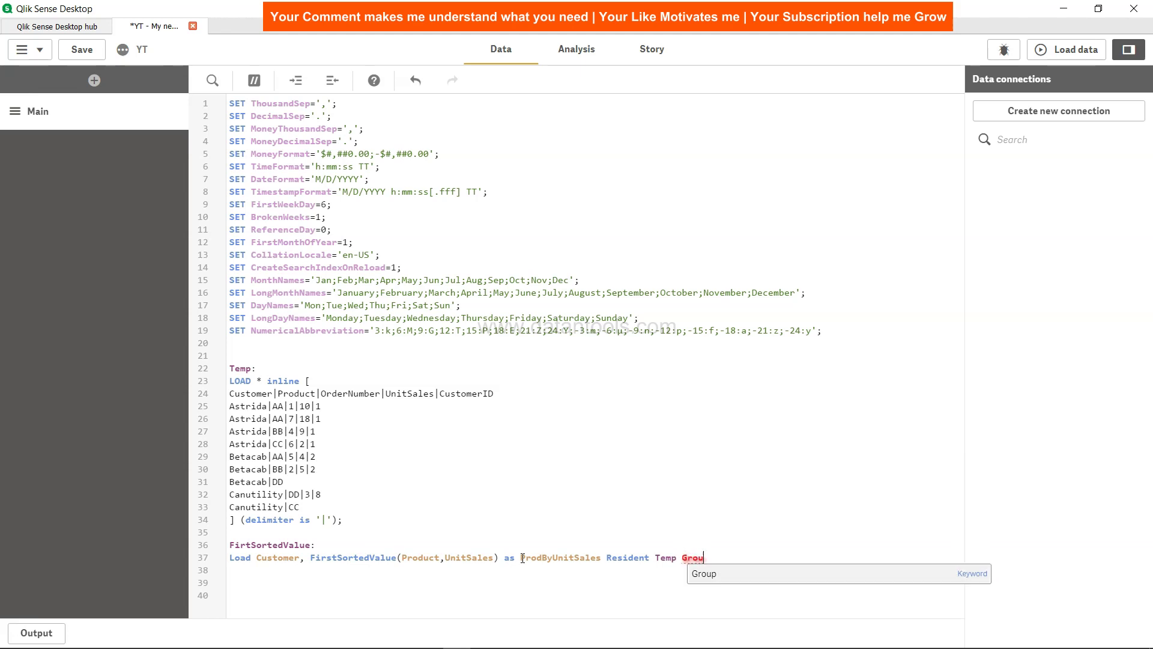
text(p By )
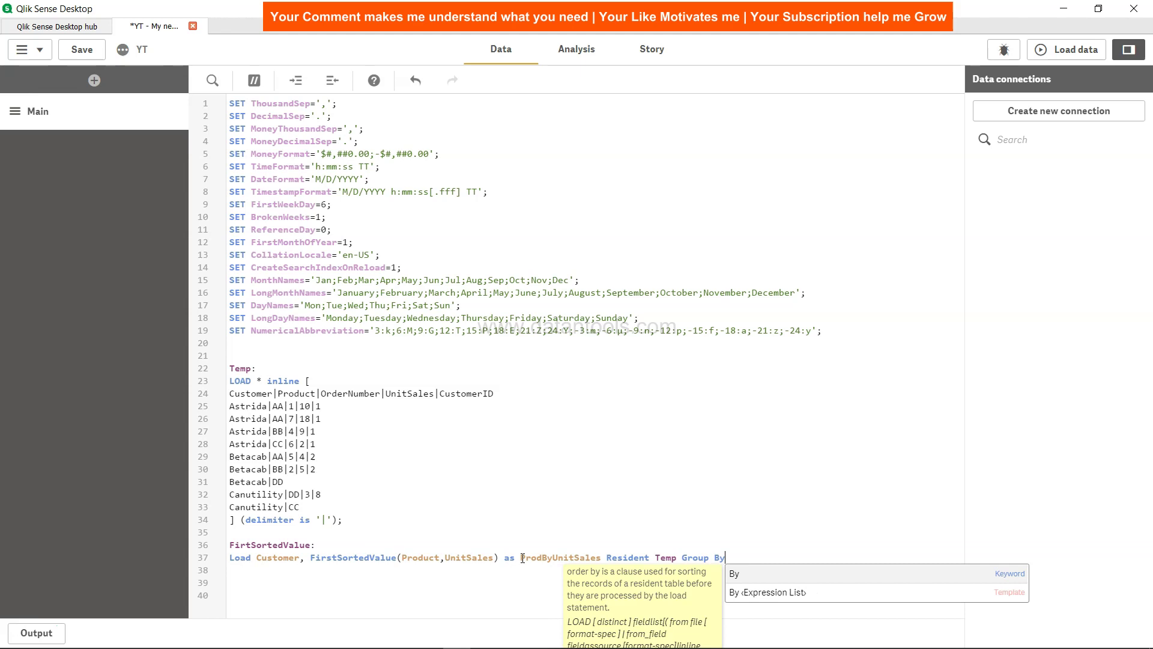
text(Customer)
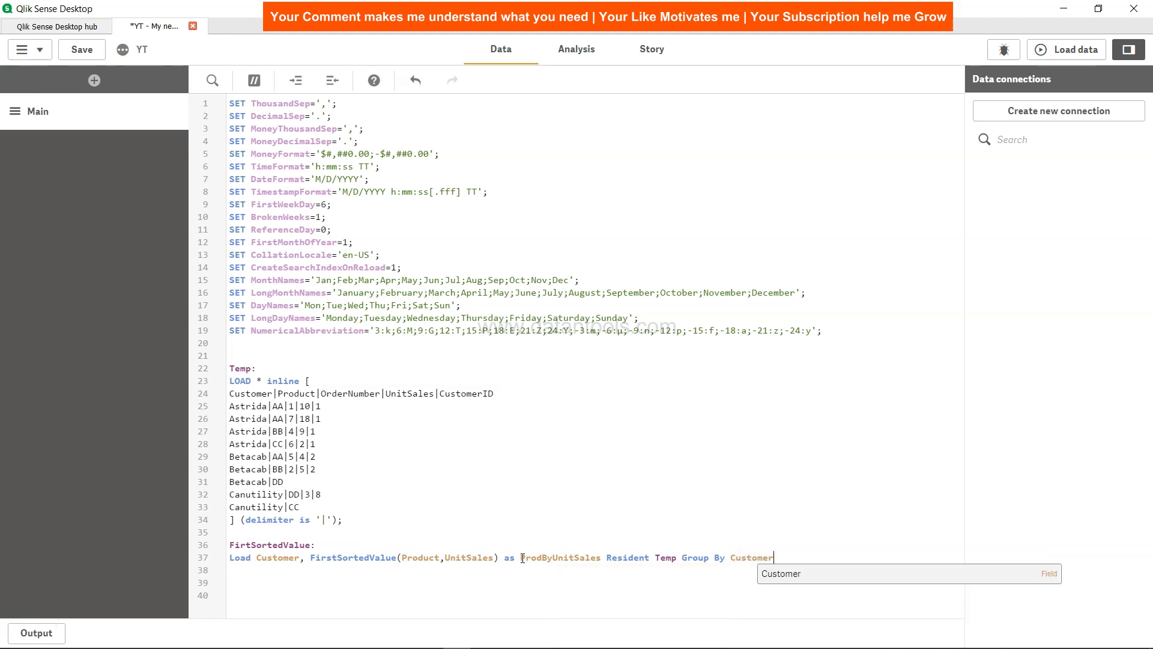
text(;)
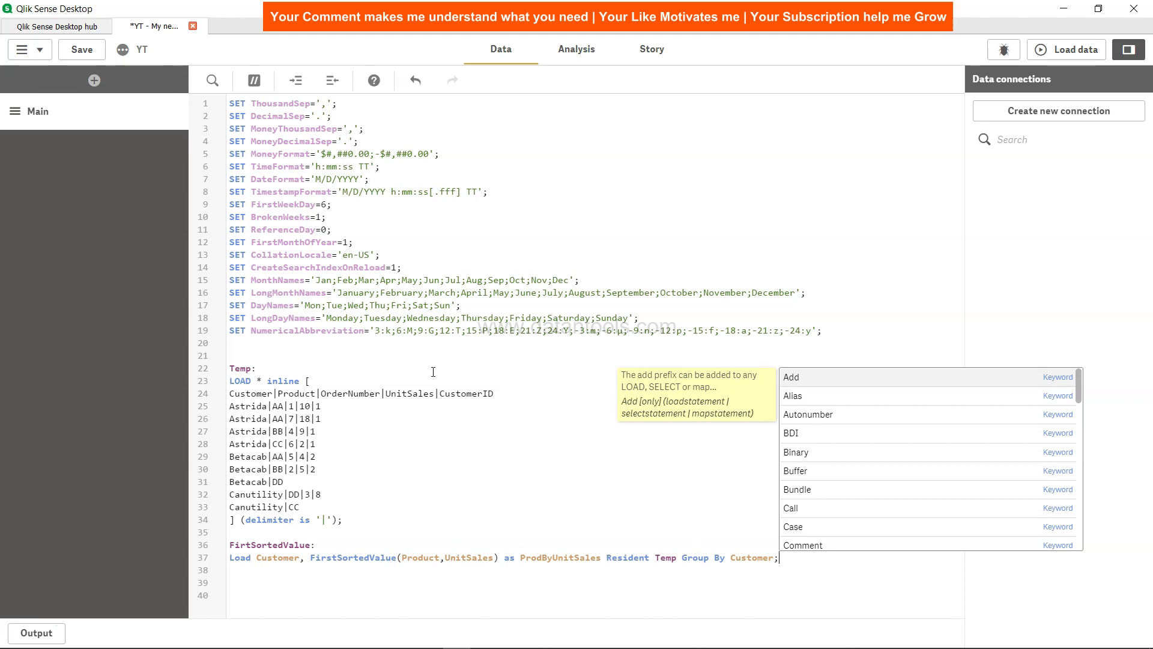
click(82, 51)
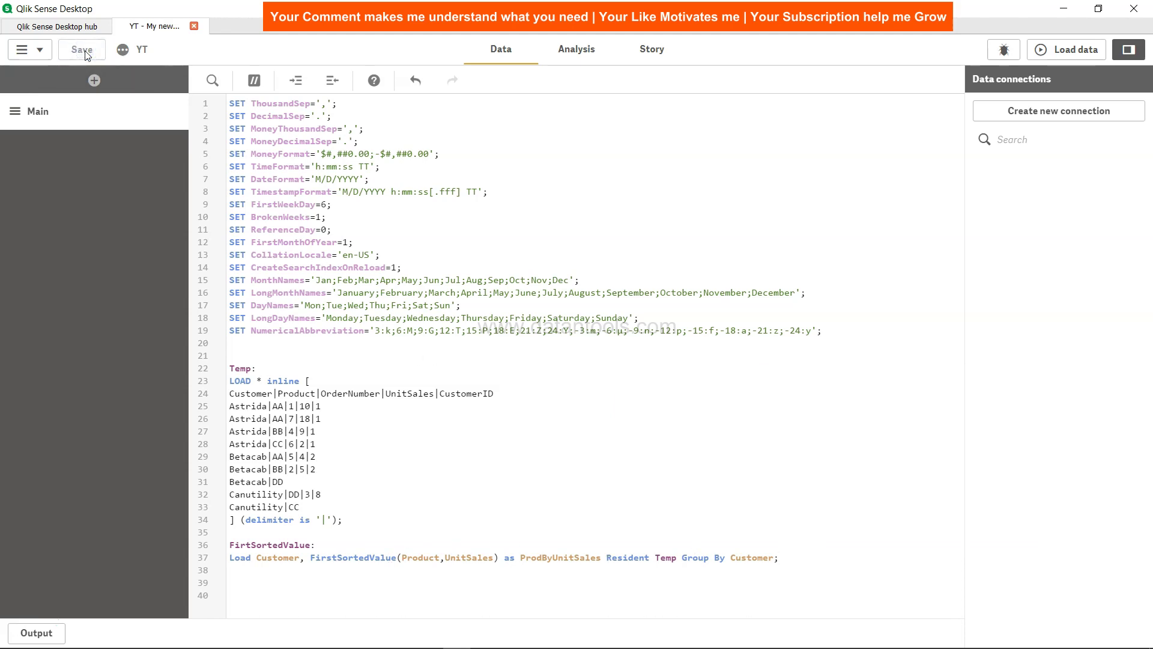
Reload the data, close the load report, and return to My new sheet.
click(1071, 54)
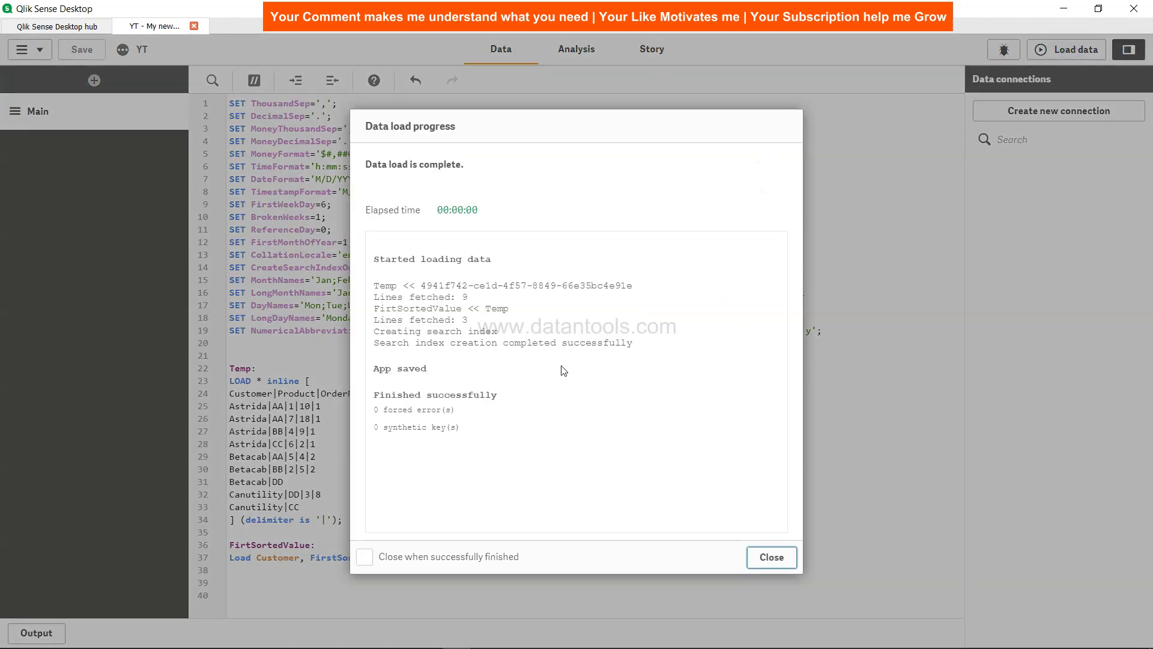
click(781, 562)
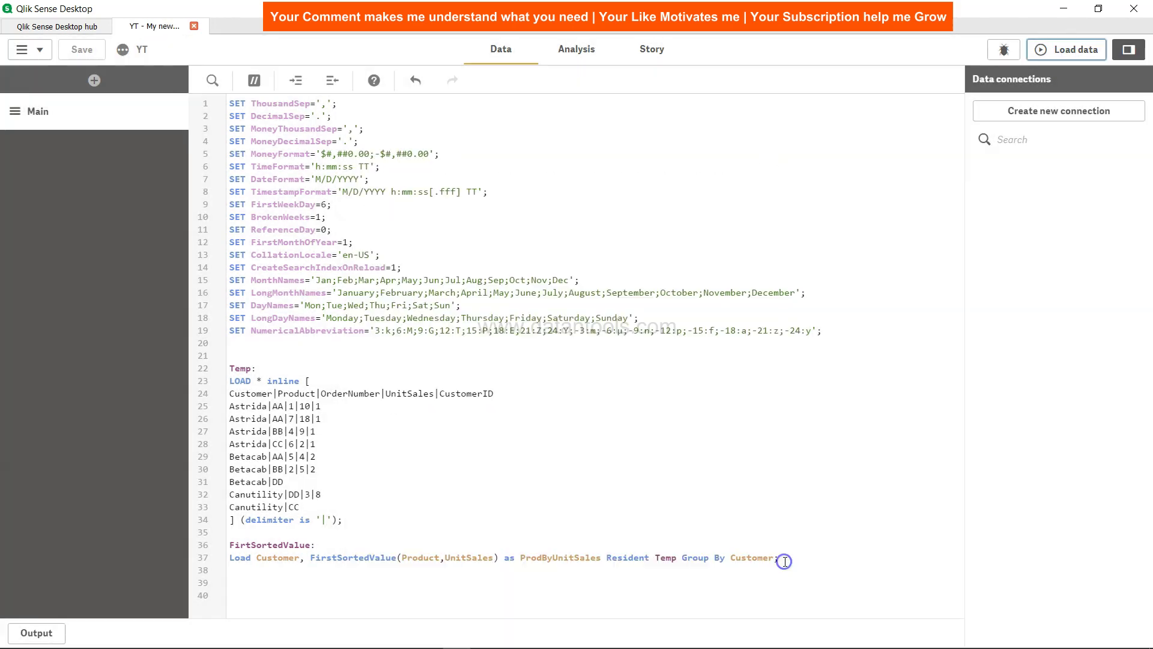
click(575, 57)
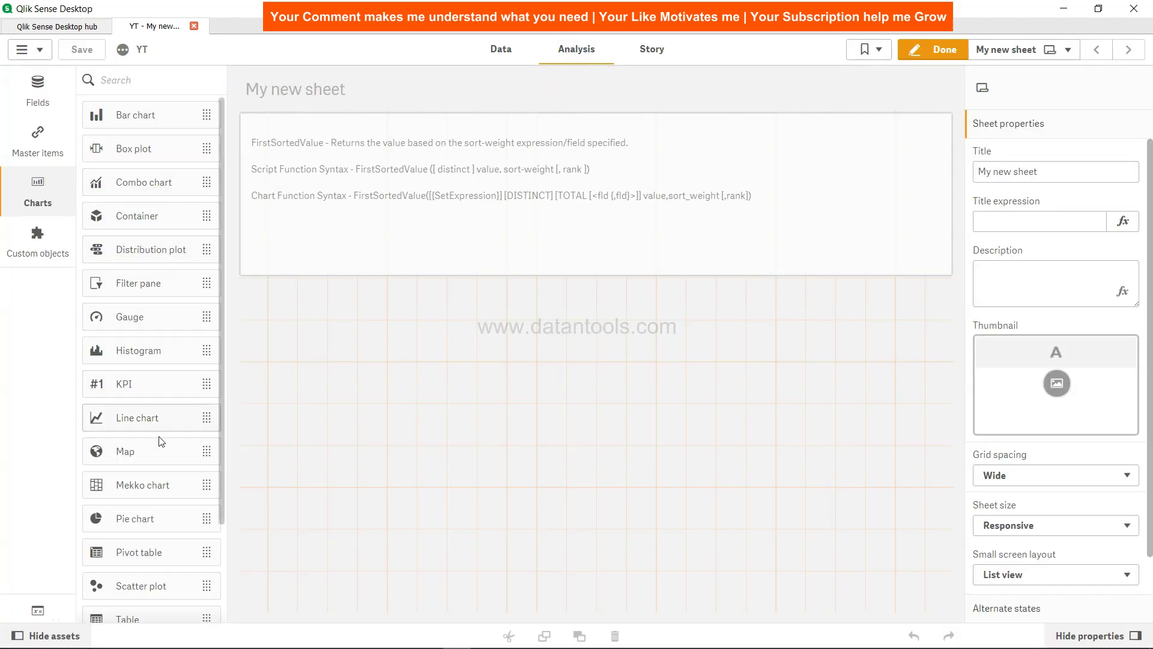
Place a table on My new sheet with Customer as its first dimension.
scroll(154, 515, down, 2)
drag(127, 494, 355, 407)
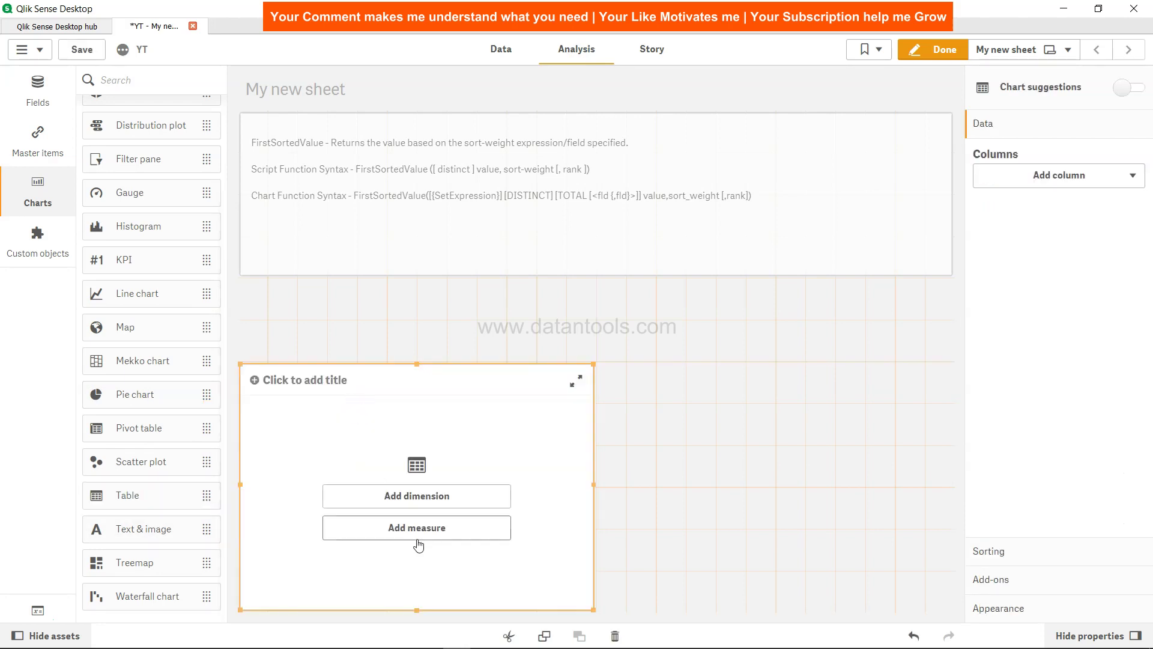
click(423, 498)
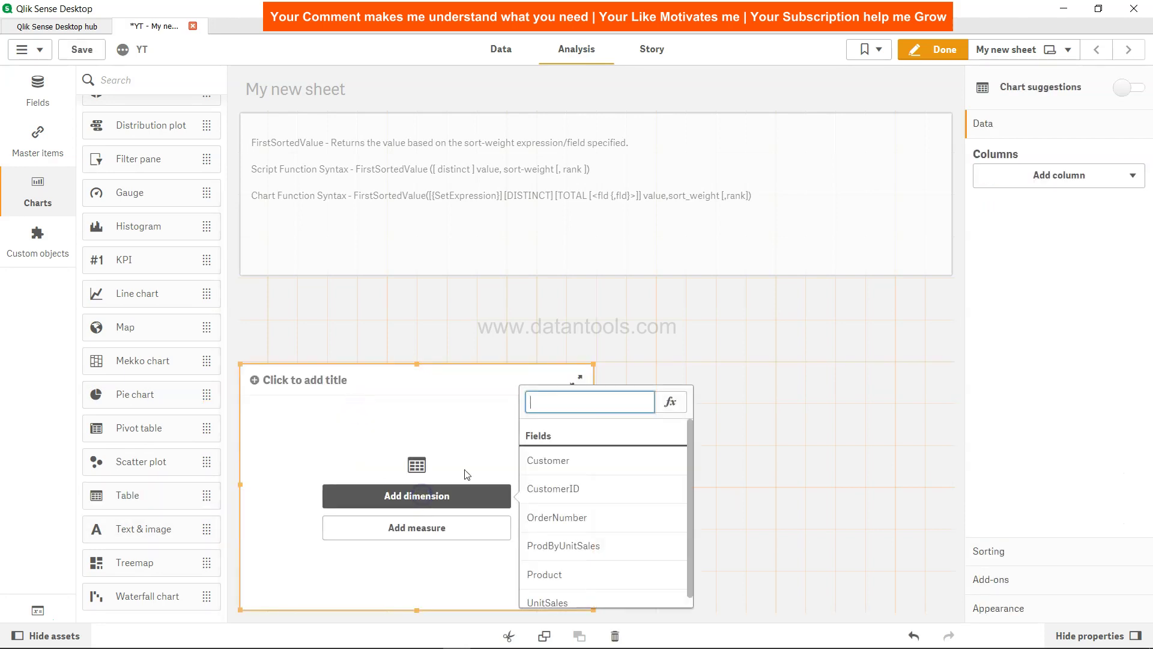
click(553, 461)
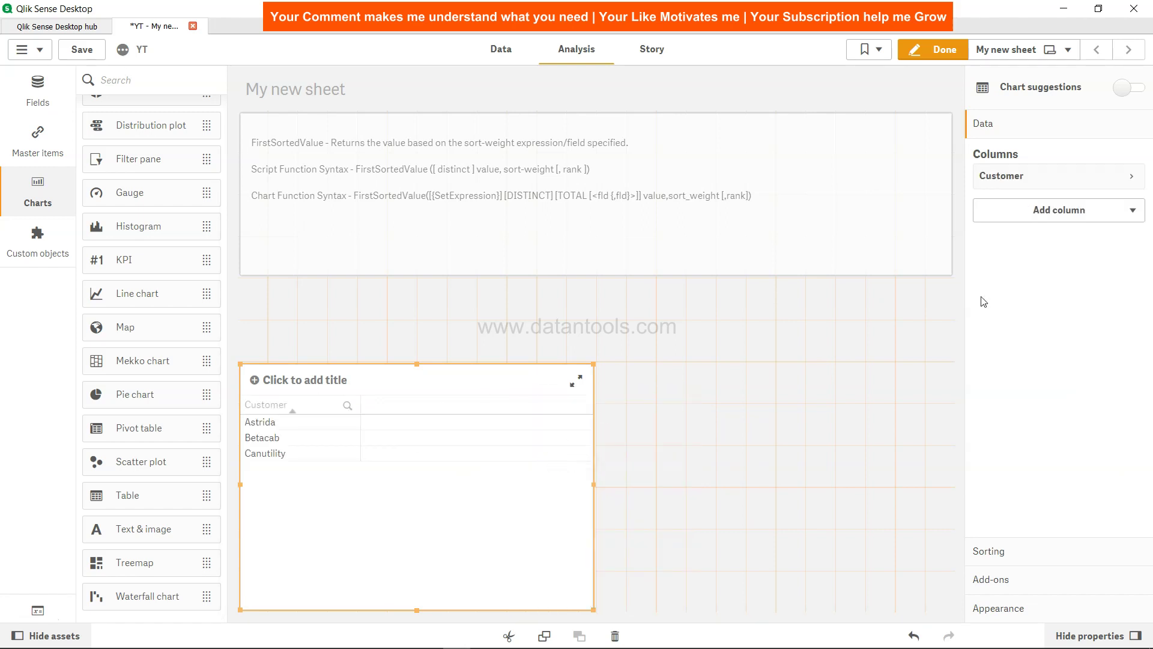
Add CustomerID as a dimension, remove it, and add ProdByUnitSales as the second dimension.
click(1073, 217)
click(1030, 243)
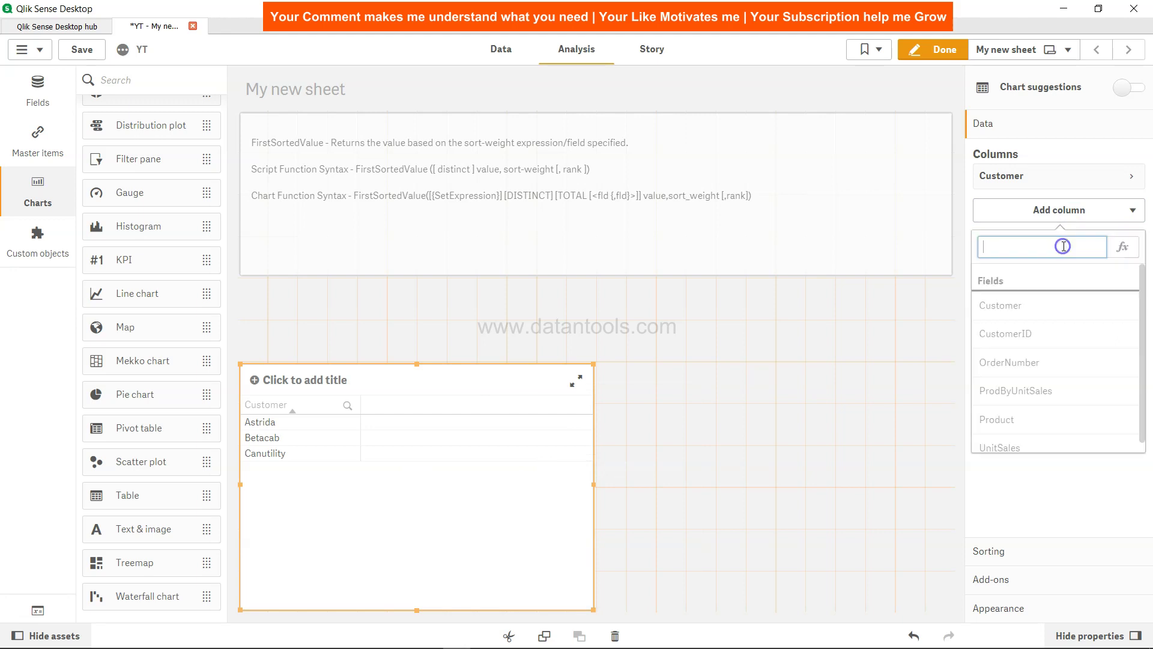
click(1057, 336)
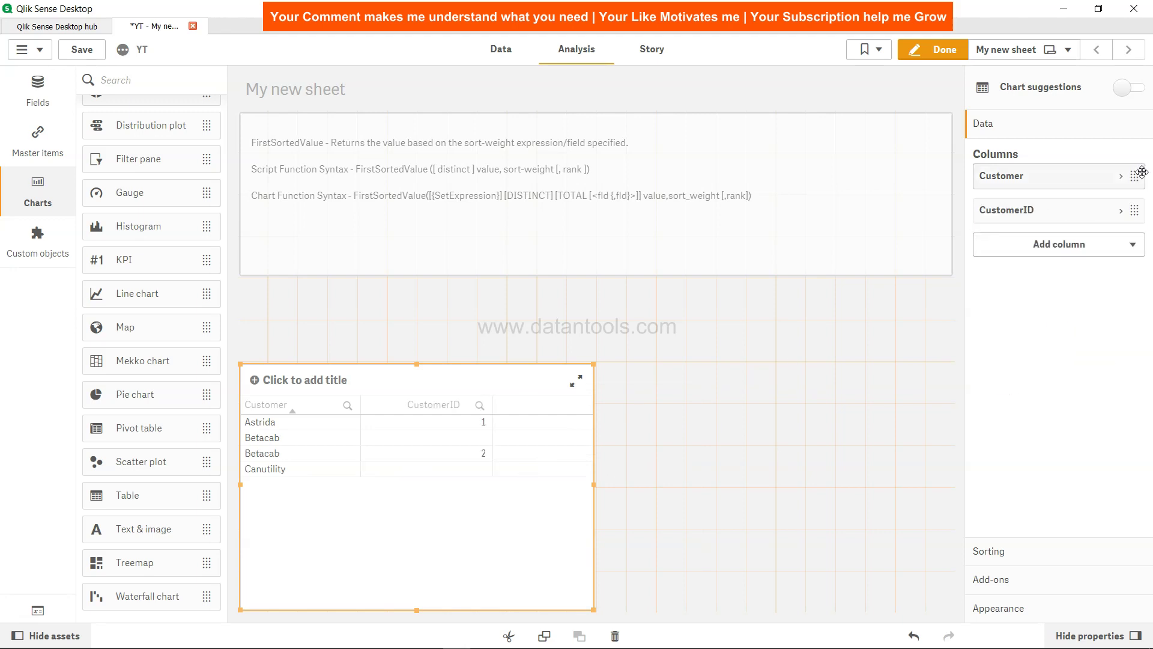
click(1121, 211)
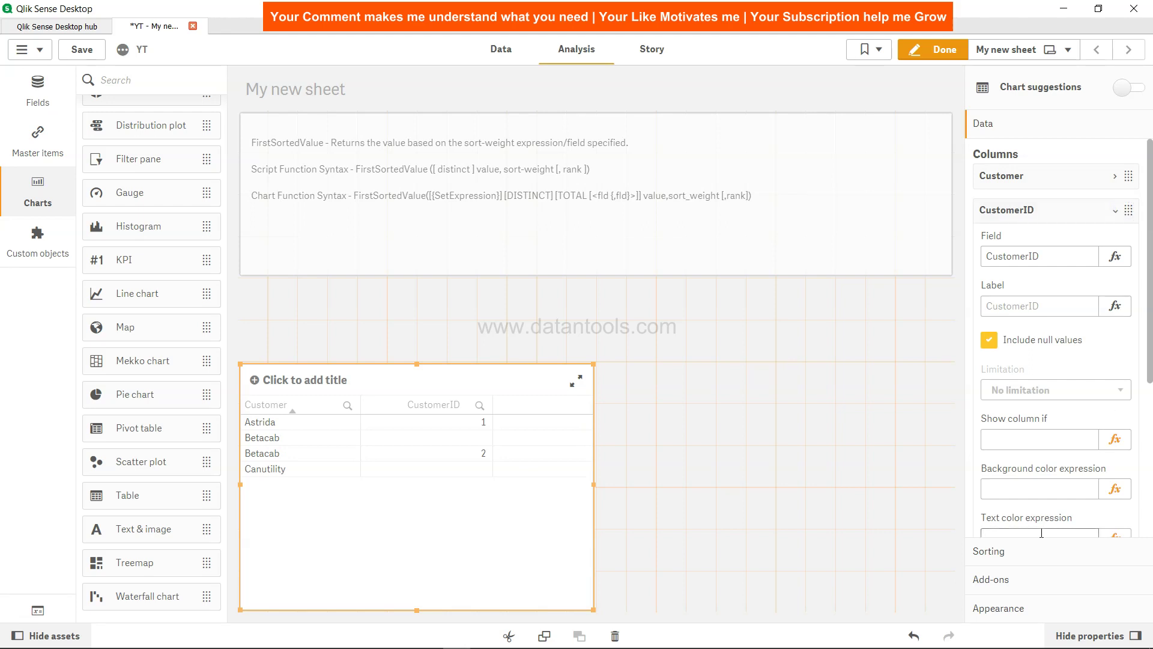
scroll(1069, 480, down, 3)
click(1103, 523)
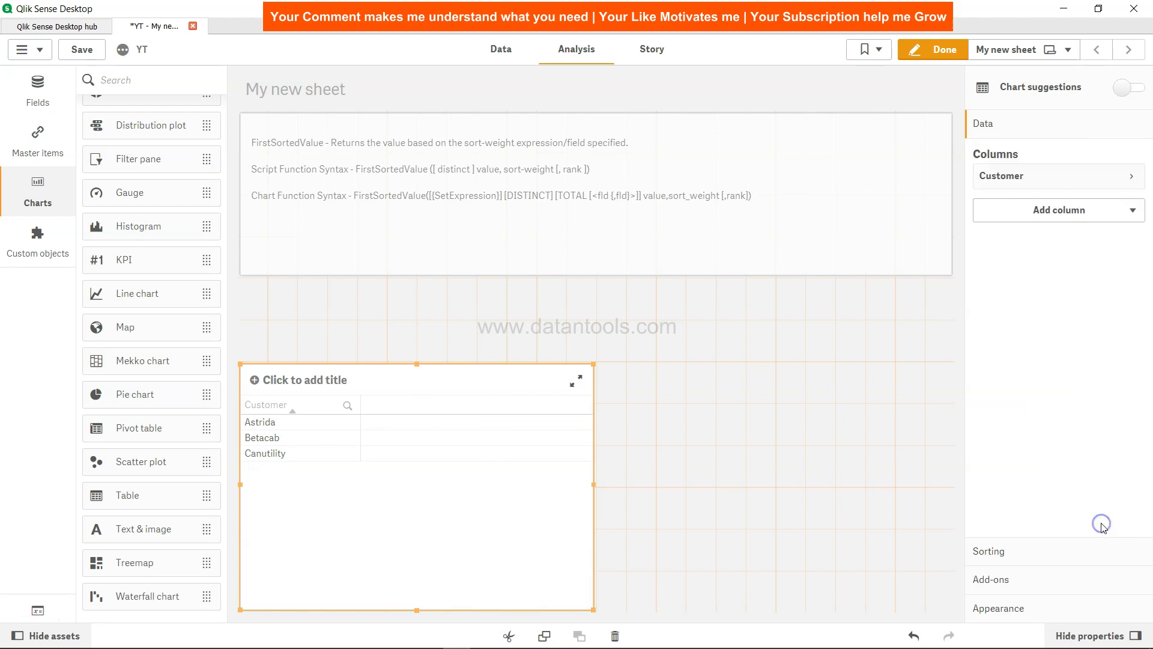
click(1068, 209)
click(1066, 253)
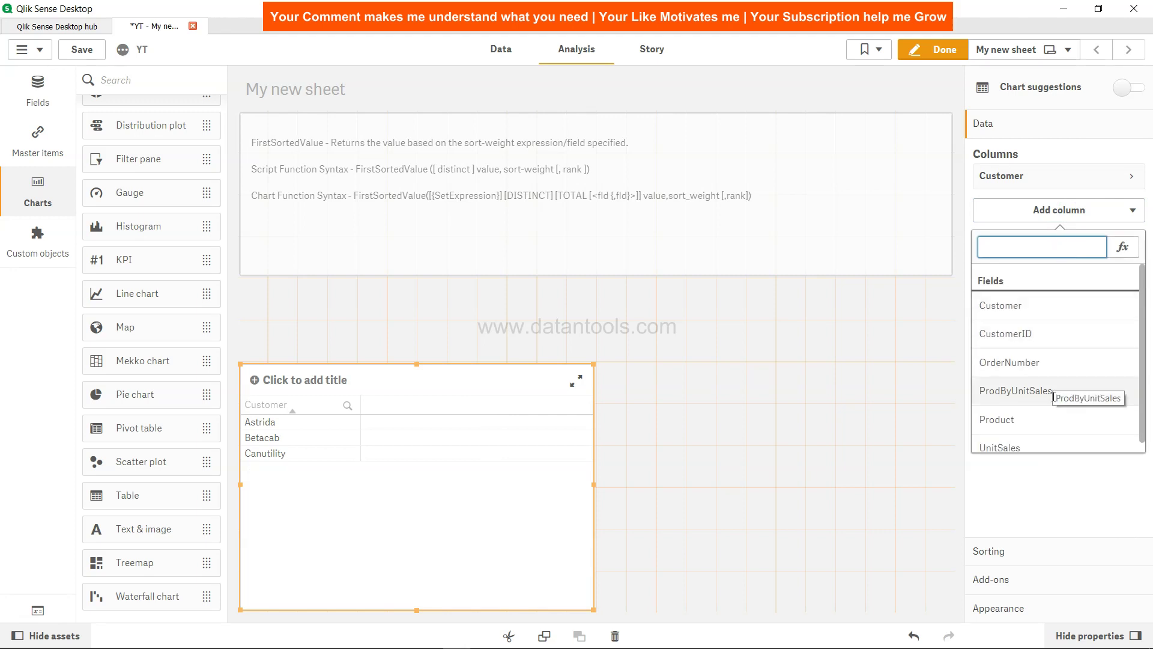
click(1052, 391)
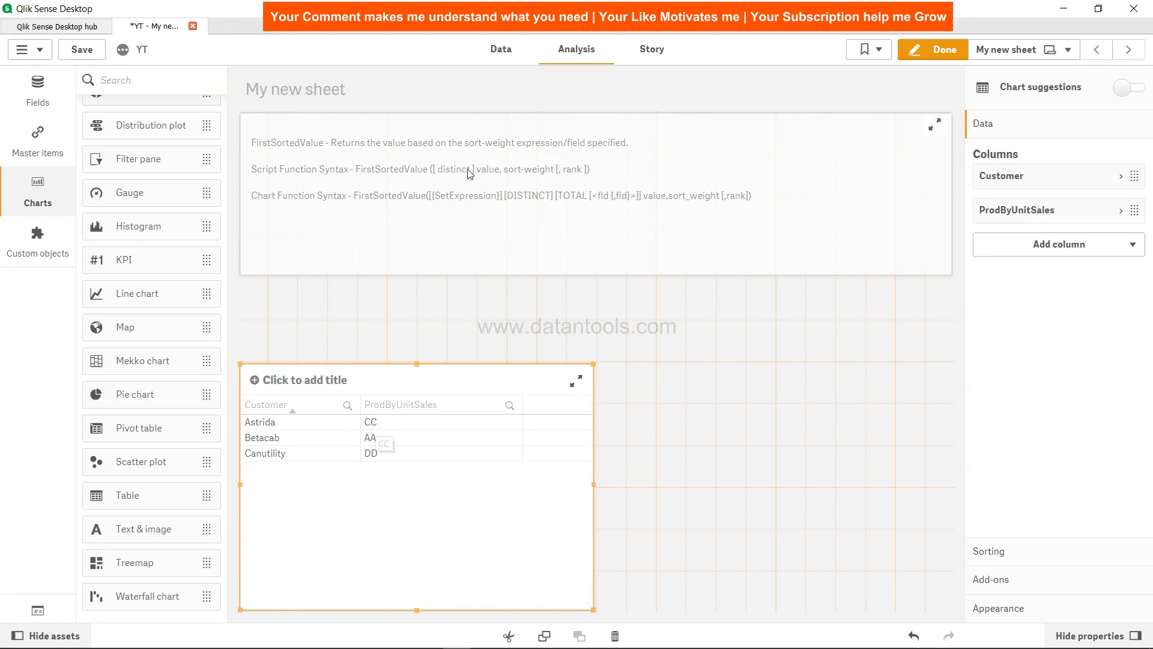
In the load script, highlight the Astrida CC row and UnitSales in the FirstSortedValue line.
click(502, 50)
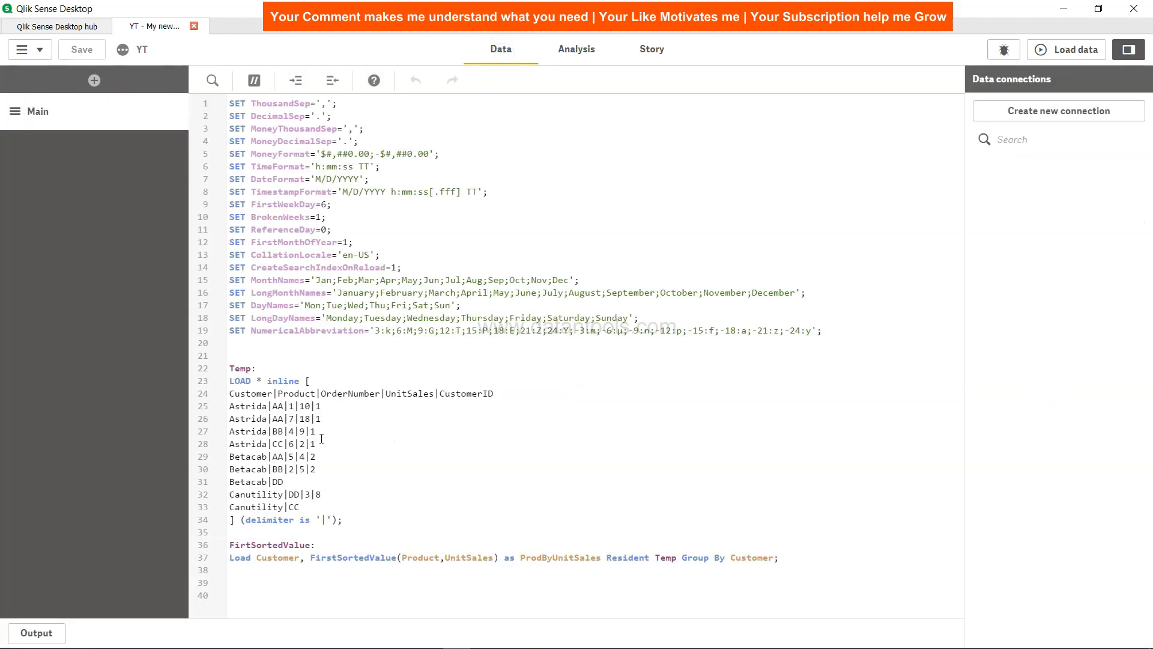
drag(231, 445, 294, 441)
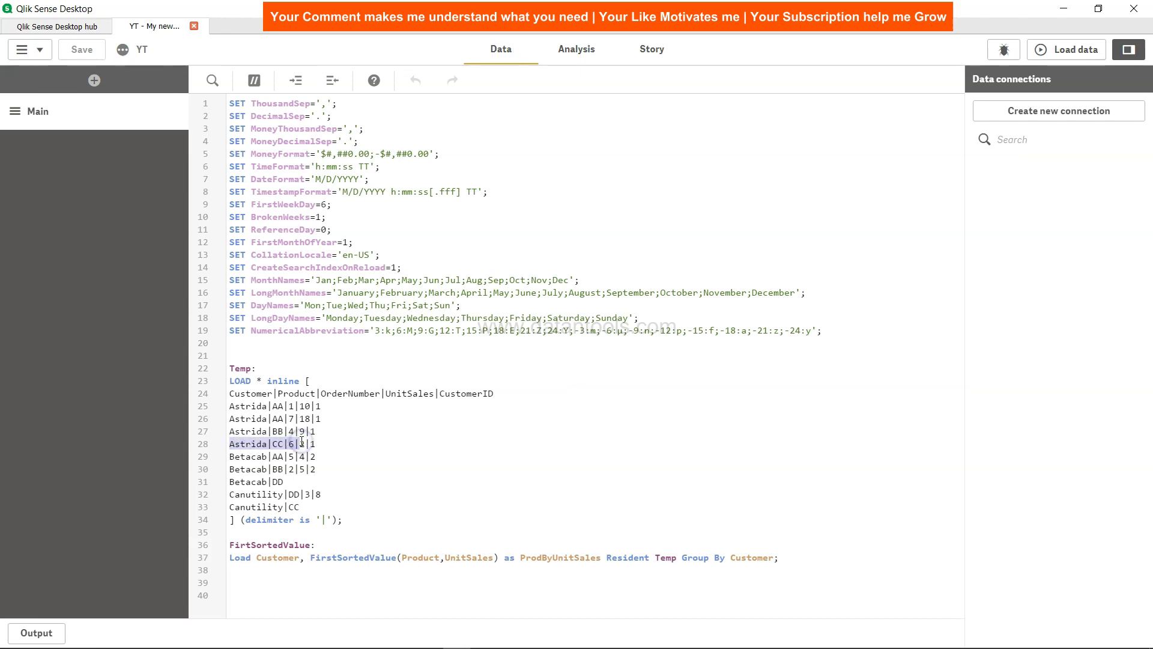
click(305, 442)
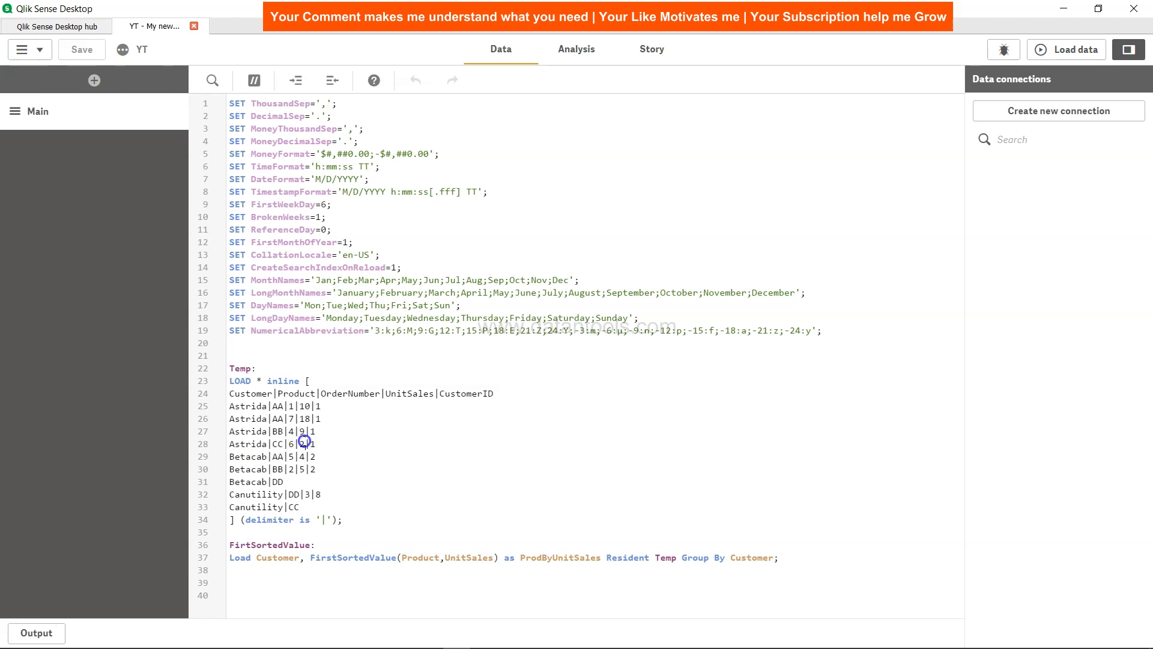
drag(445, 559, 492, 558)
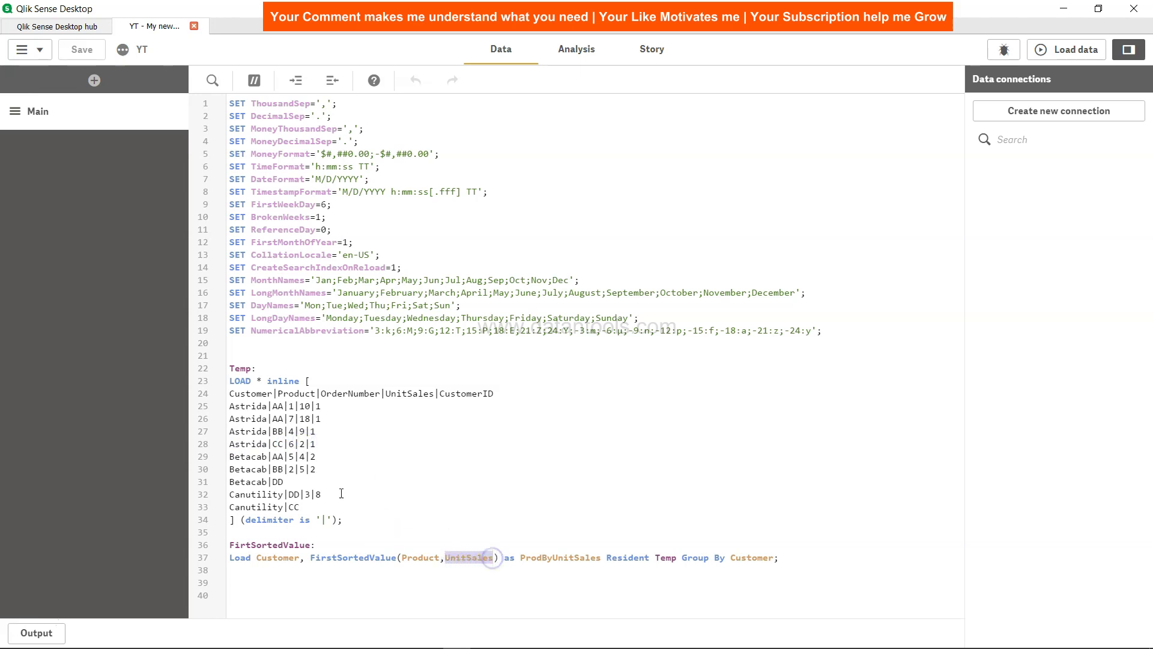
double_click(301, 445)
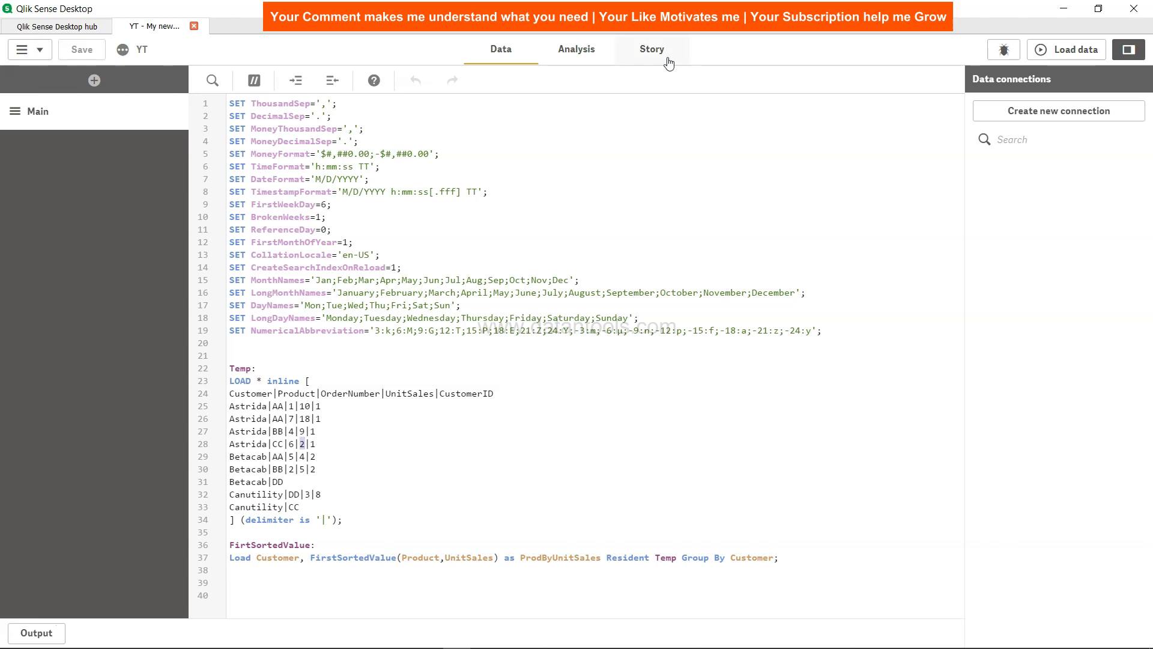
click(575, 50)
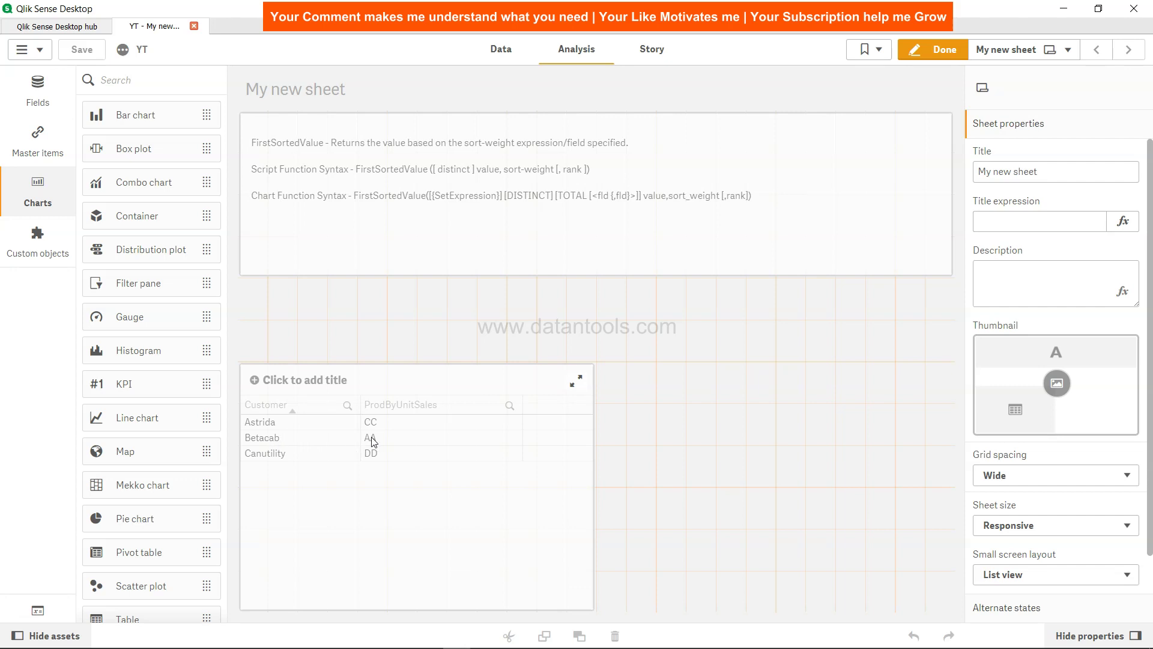
click(502, 52)
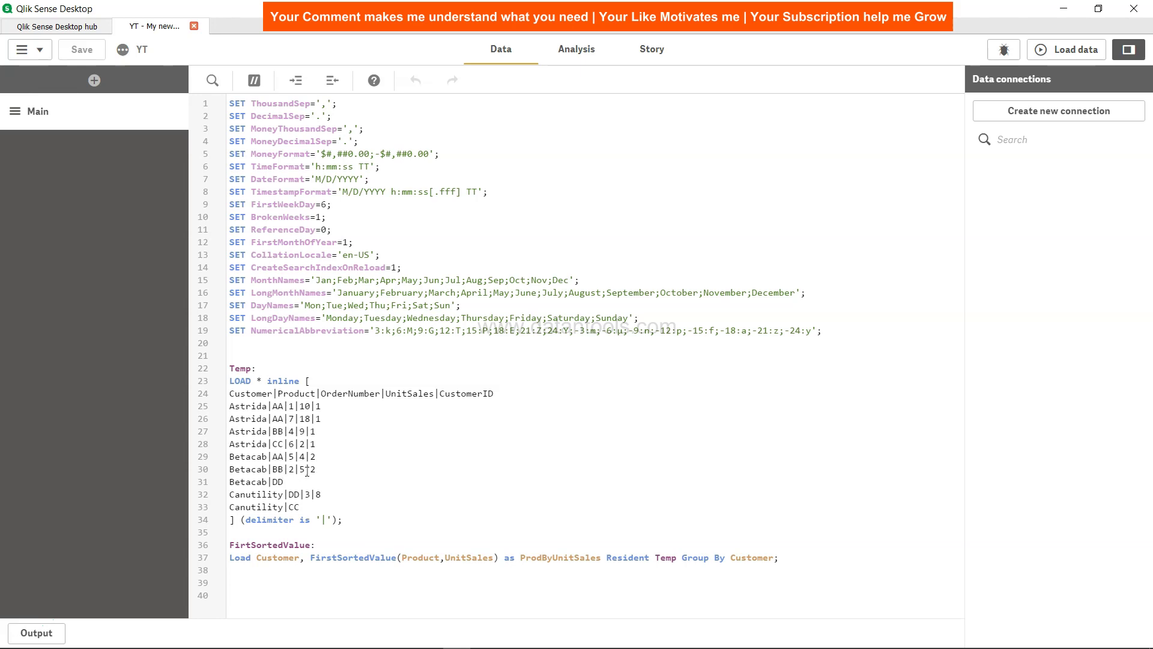
Change the sort to -UnitSales on line 37, then save, reload, and view the updated table.
click(446, 559)
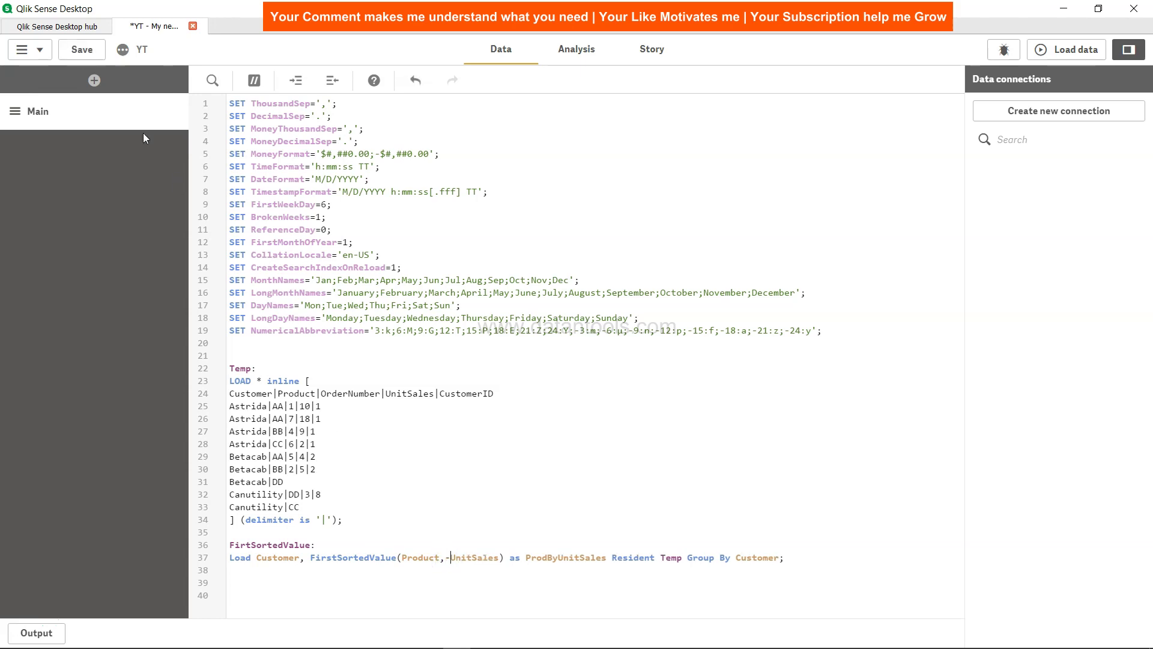
click(84, 49)
click(1050, 53)
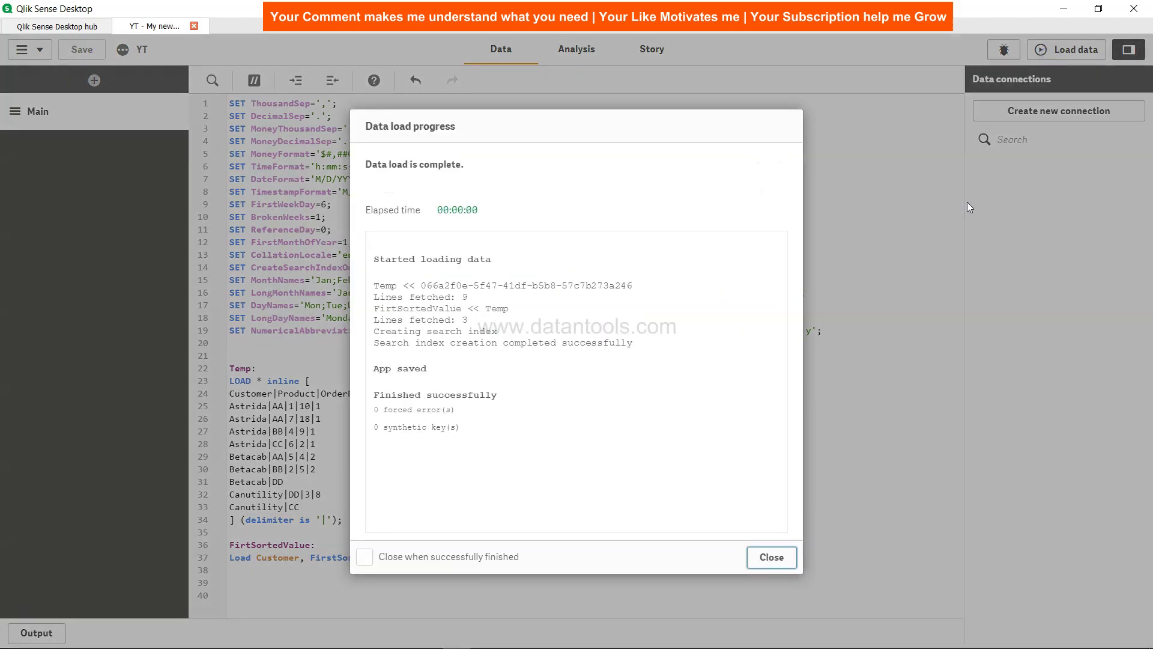
click(772, 557)
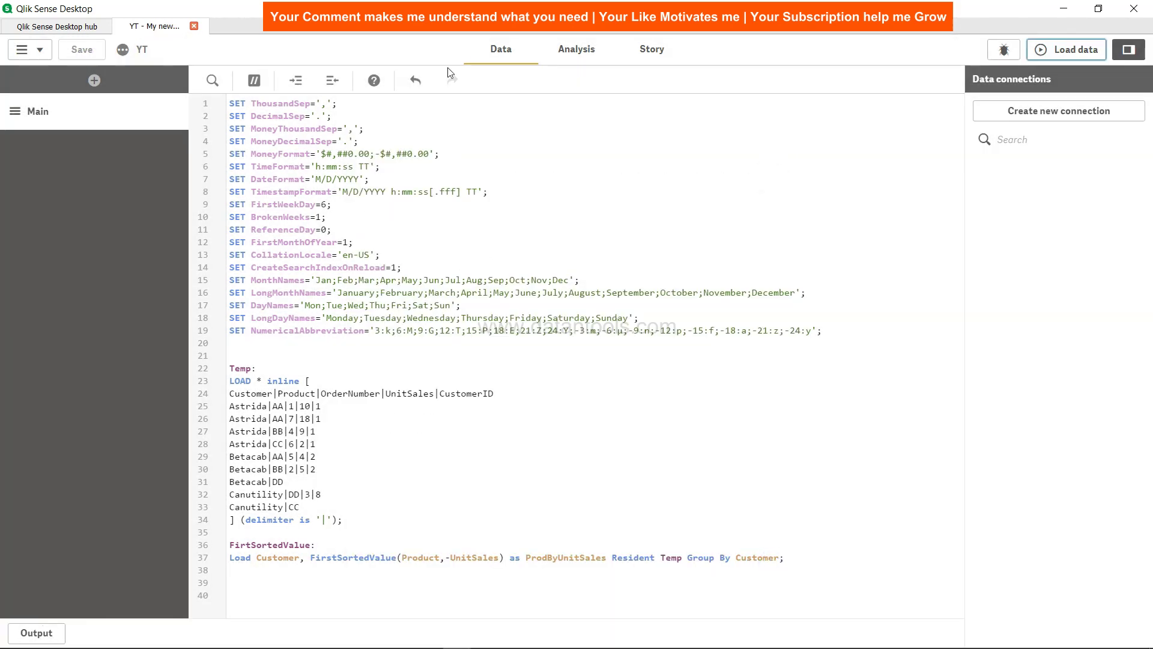
click(573, 59)
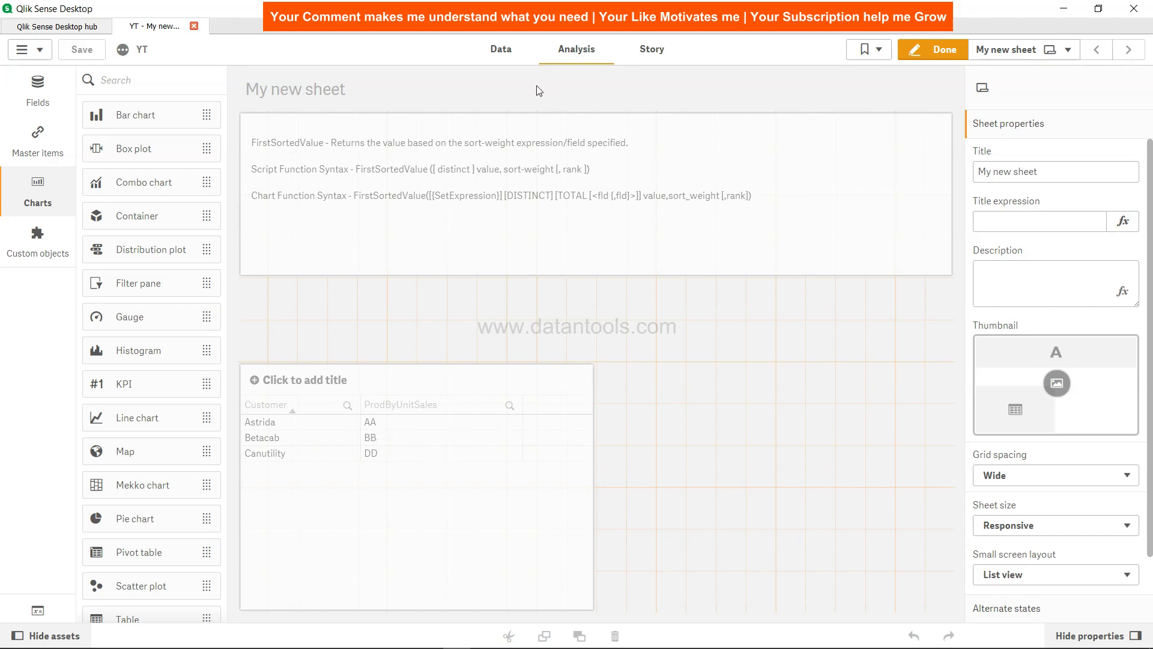
click(503, 53)
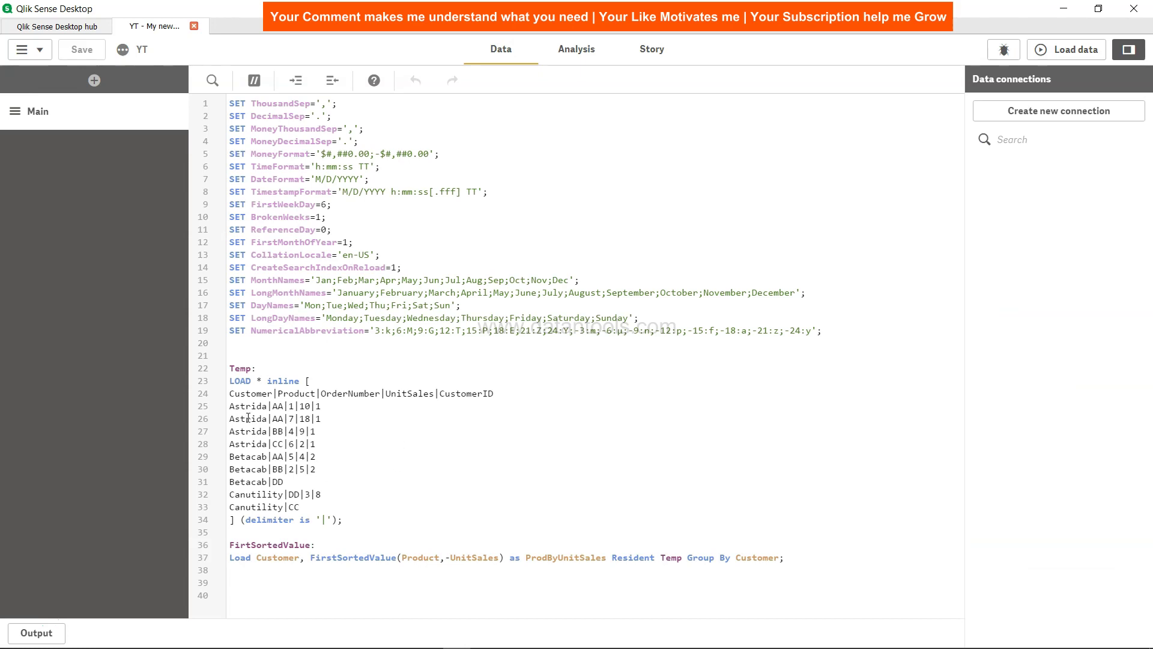
drag(228, 418, 327, 418)
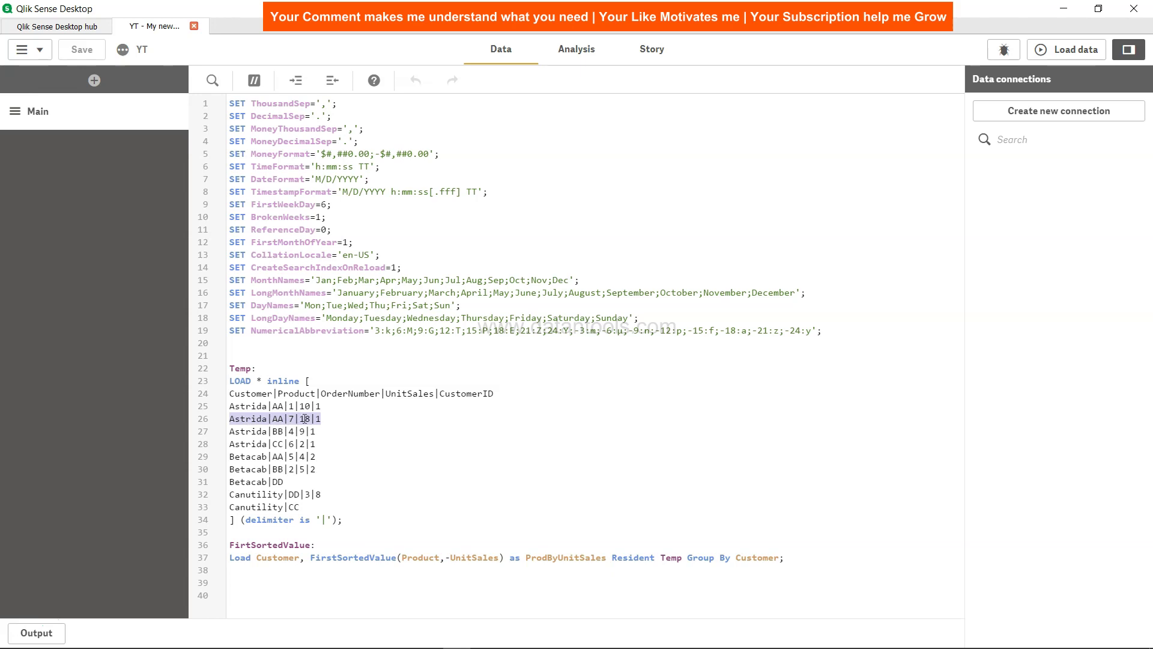
click(574, 51)
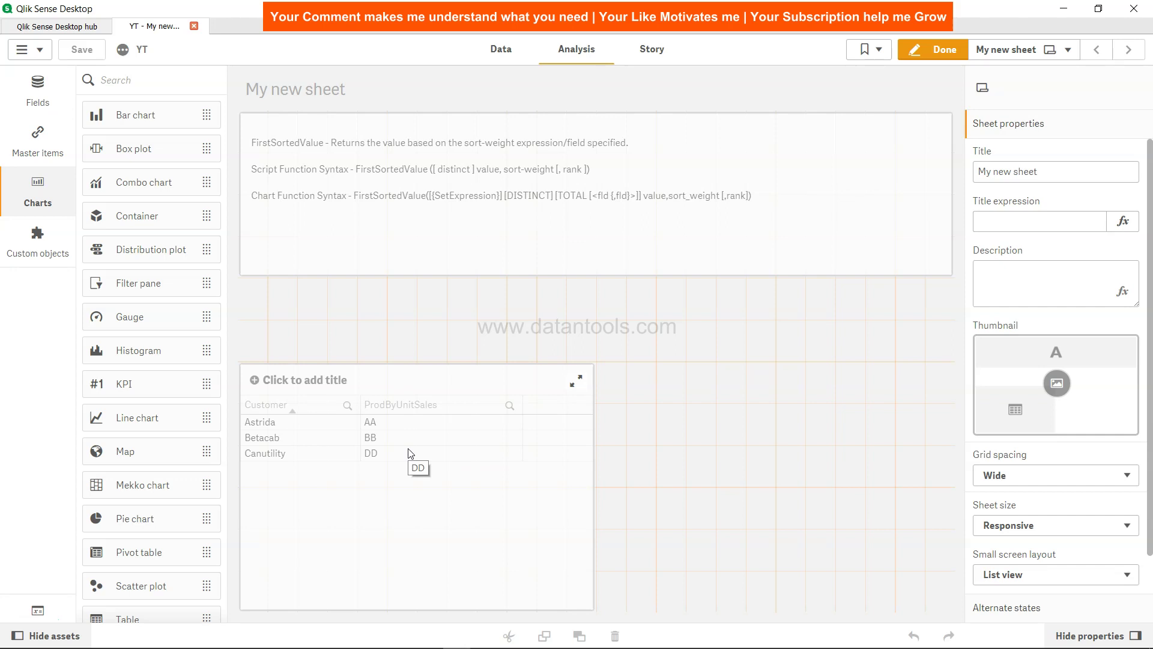
click(502, 48)
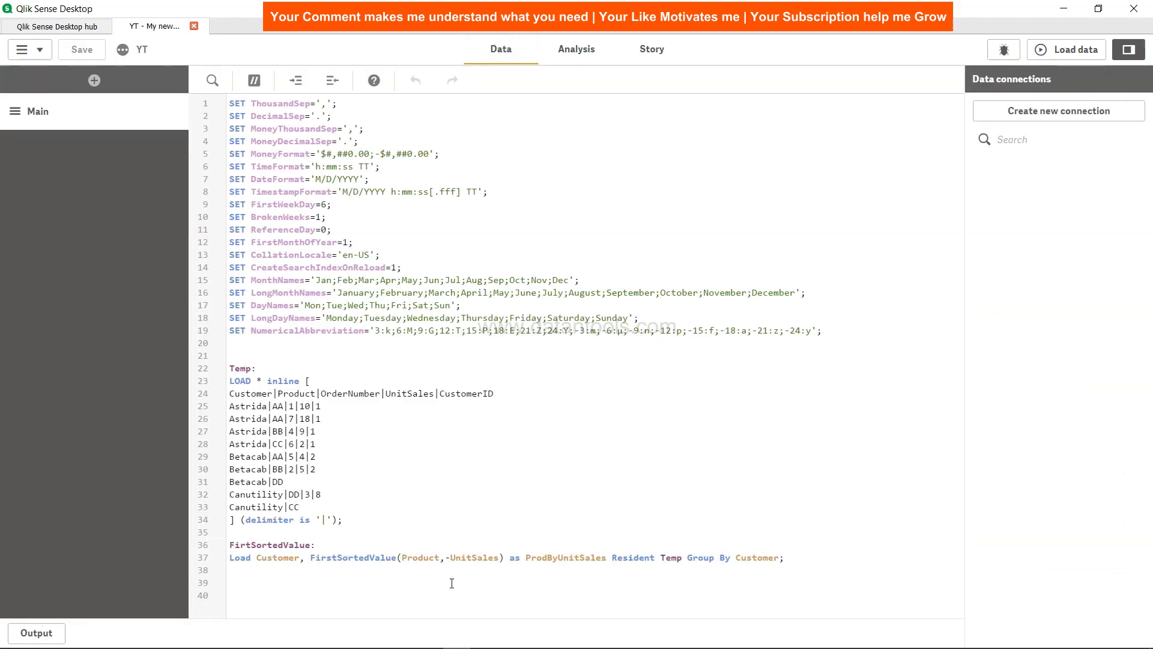
drag(445, 559, 497, 559)
click(342, 527)
click(583, 55)
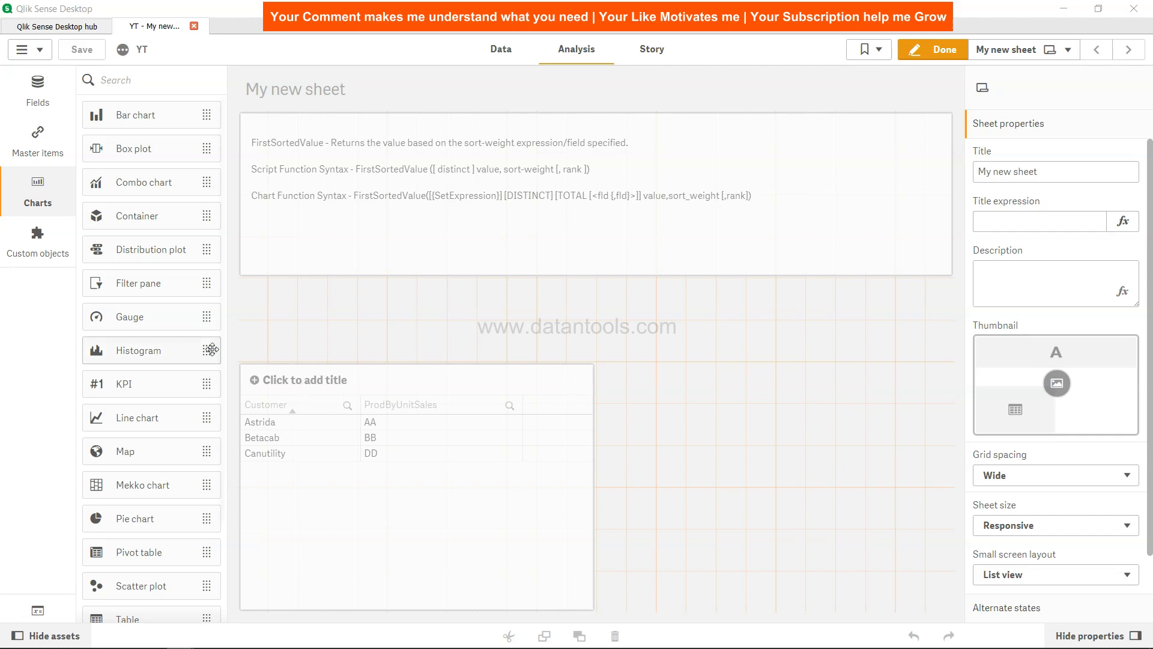
scroll(191, 414, down, 3)
Place a Text & image object on the sheet and start a new measure in the expression editor.
drag(164, 528, 739, 339)
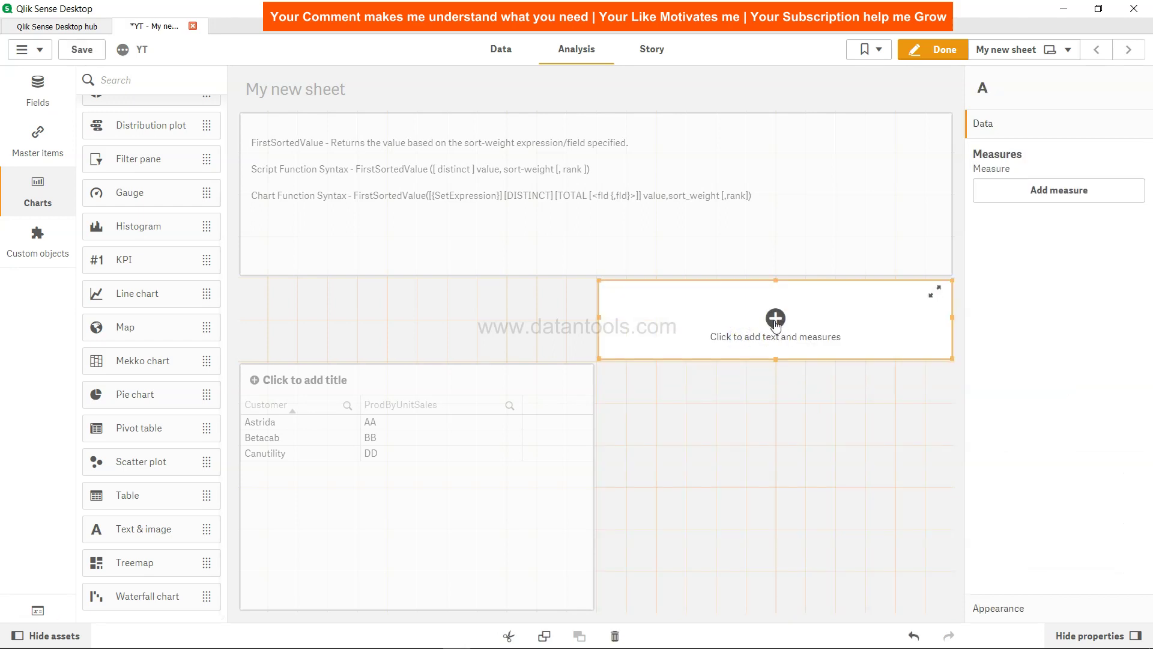
click(1067, 196)
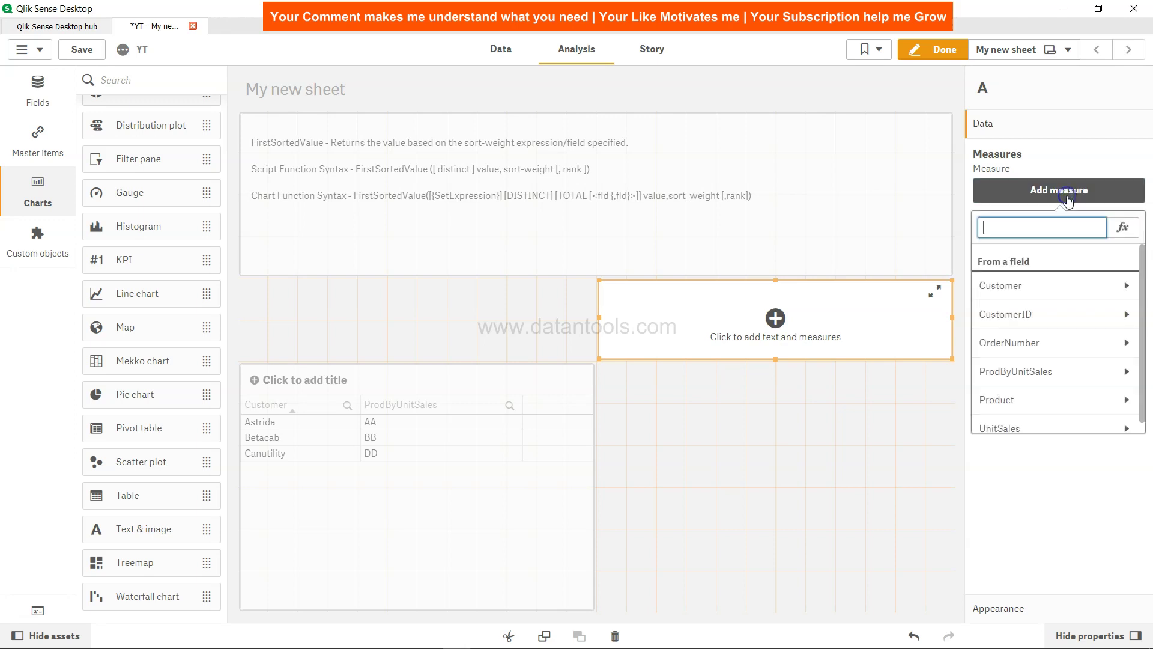
click(1128, 228)
Enter the measure FirstSortedValue(Product,UnitSales) and apply it.
text(F)
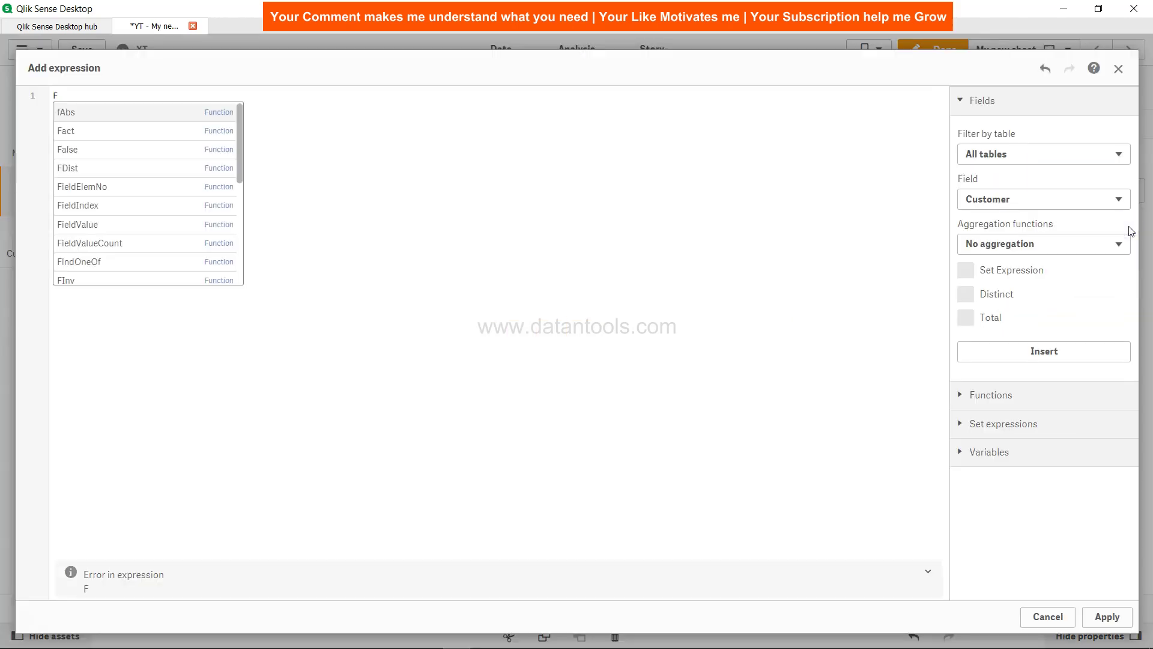
text(irst)
key(Down)
key(Down)
key(Return)
text(())
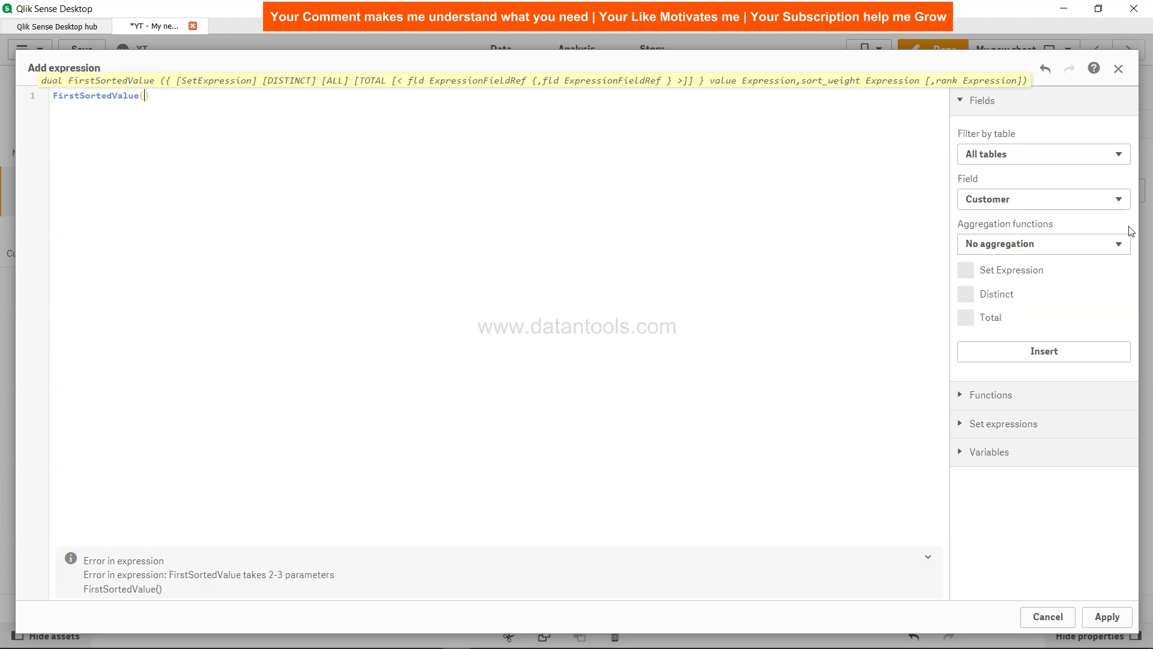
text(Product)
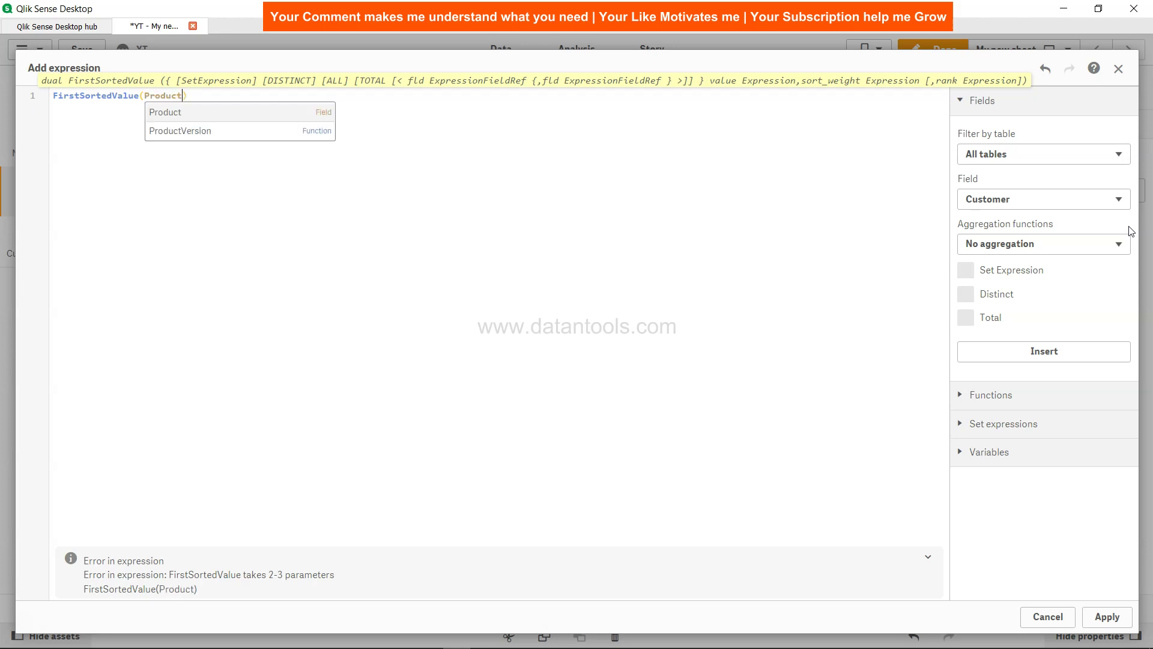
text(,Unit)
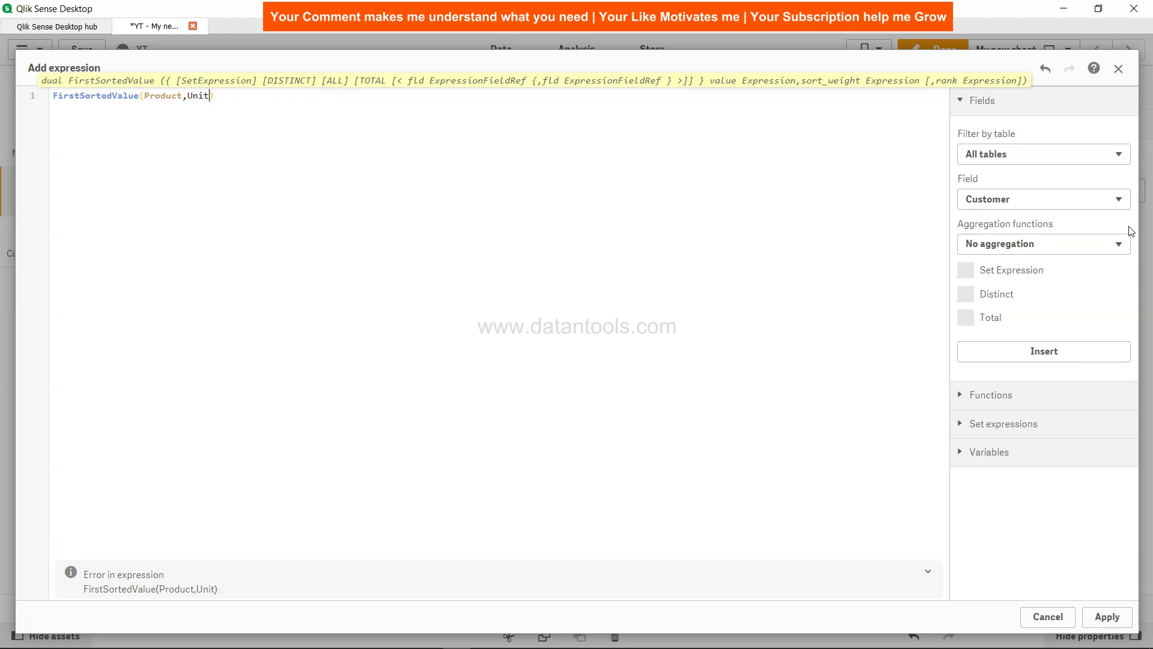
text(Sa)
key(BackSpace)
key(BackSpace)
key(Return)
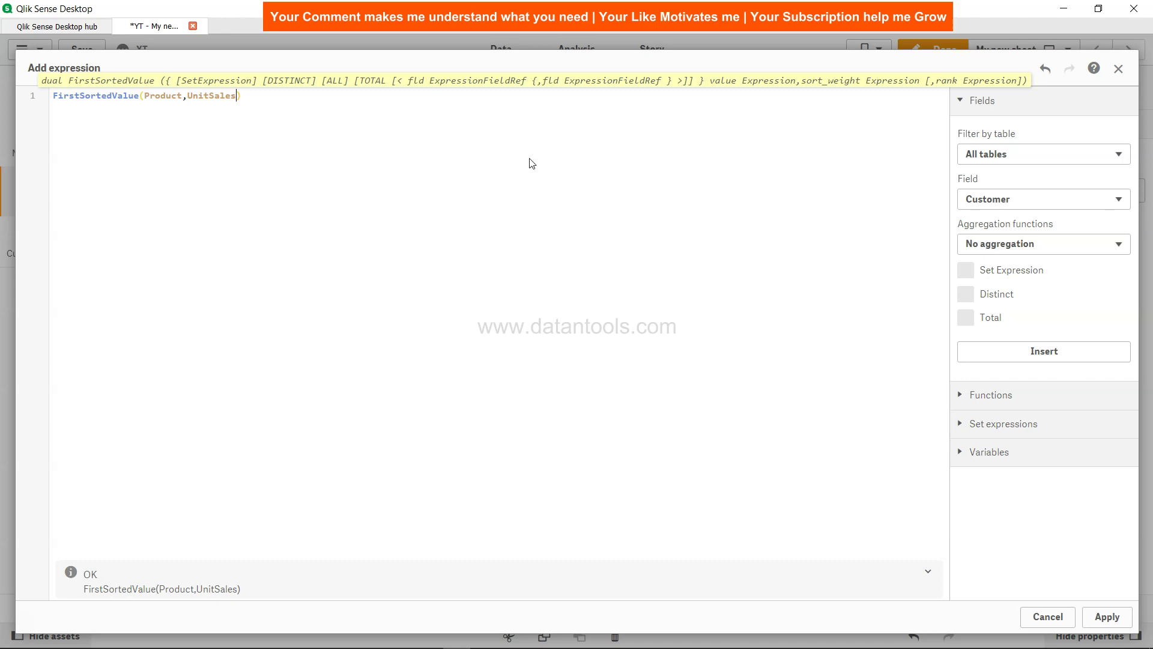
drag(168, 96, 227, 96)
click(227, 96)
click(1112, 610)
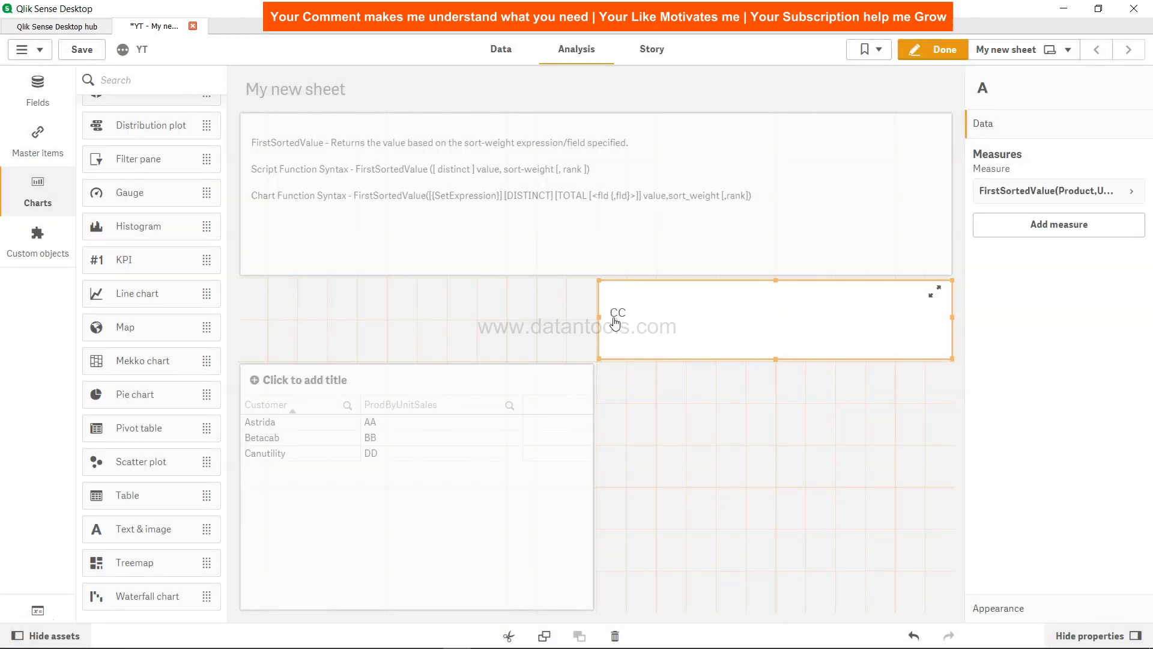
click(501, 48)
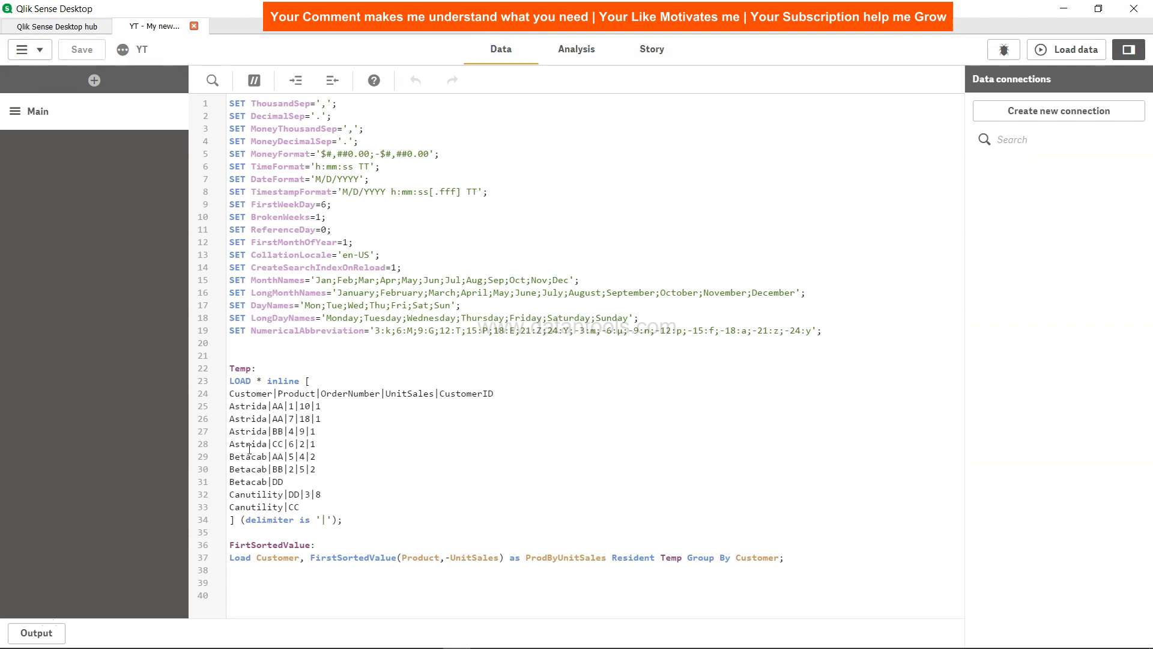
click(295, 444)
drag(257, 446, 284, 446)
click(304, 444)
click(573, 52)
click(680, 322)
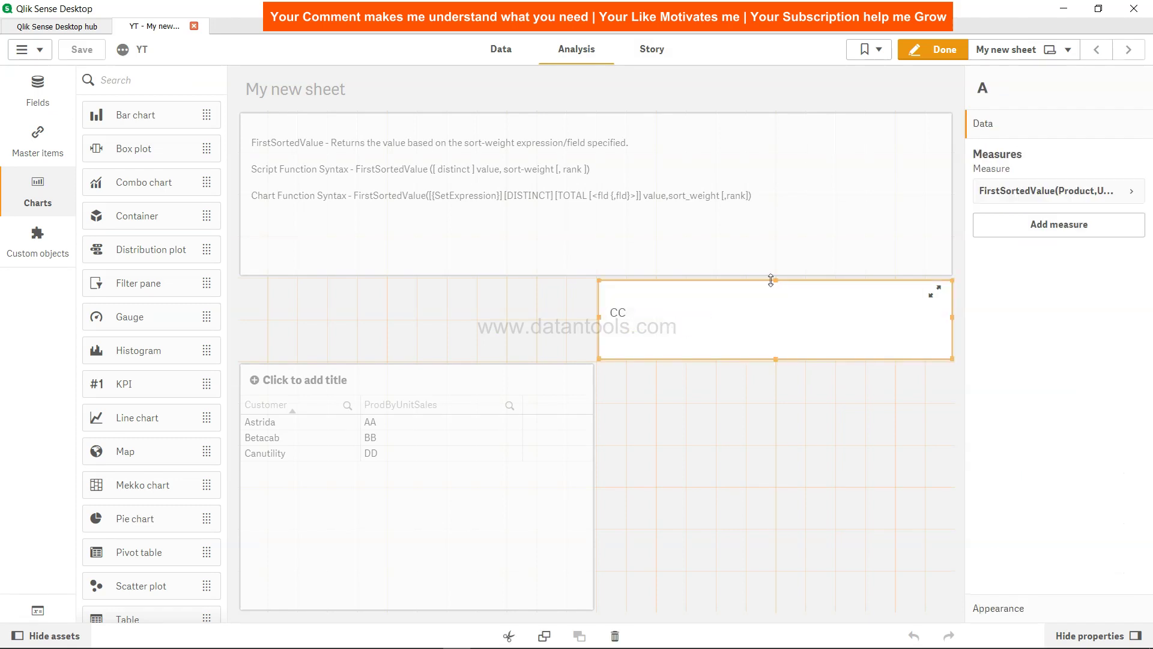
Change the measure to FirstSortedValue(Product,-UnitSales) so it shows AA, then return to the load script.
click(1131, 191)
click(989, 238)
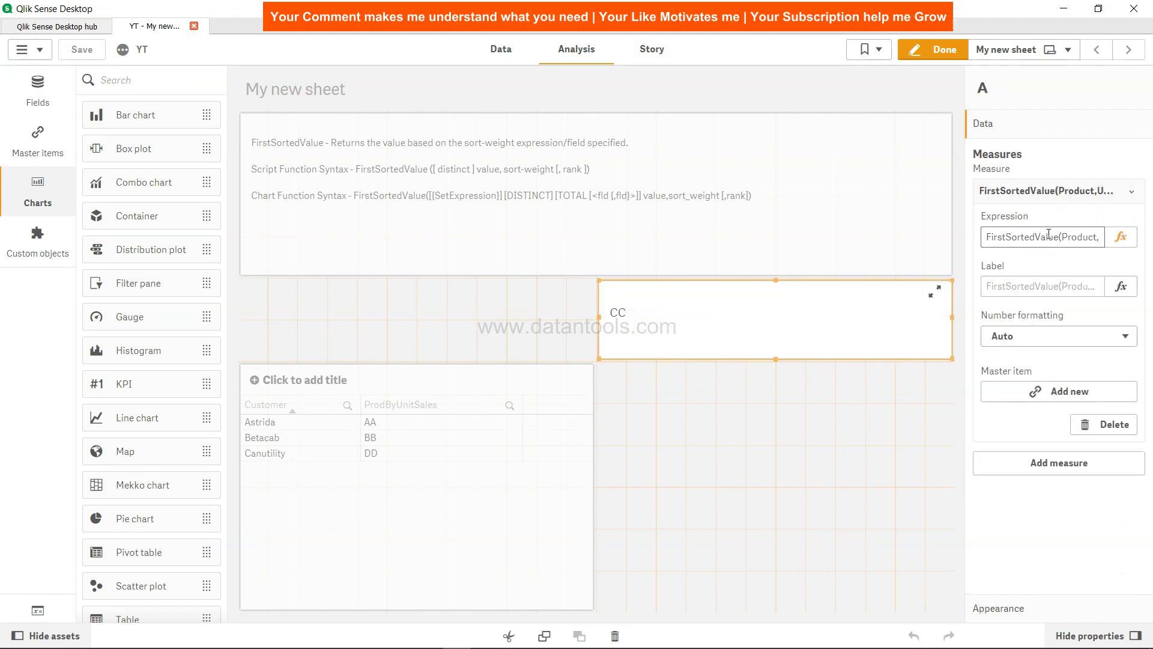
click(1093, 238)
click(1121, 237)
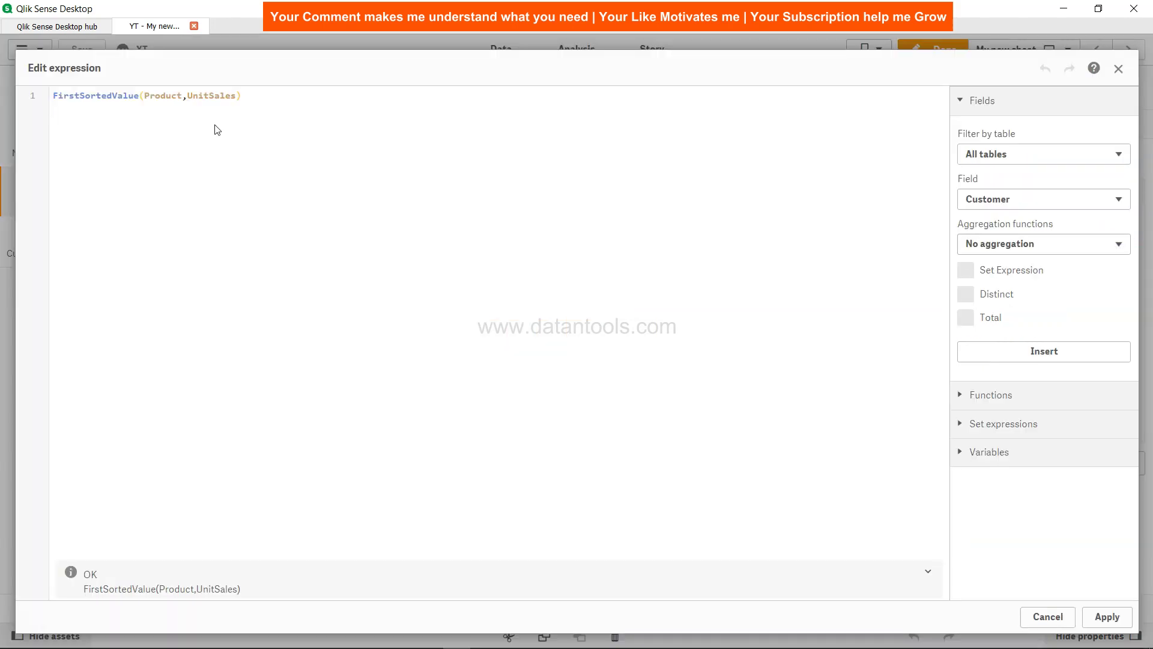
click(188, 97)
text(-)
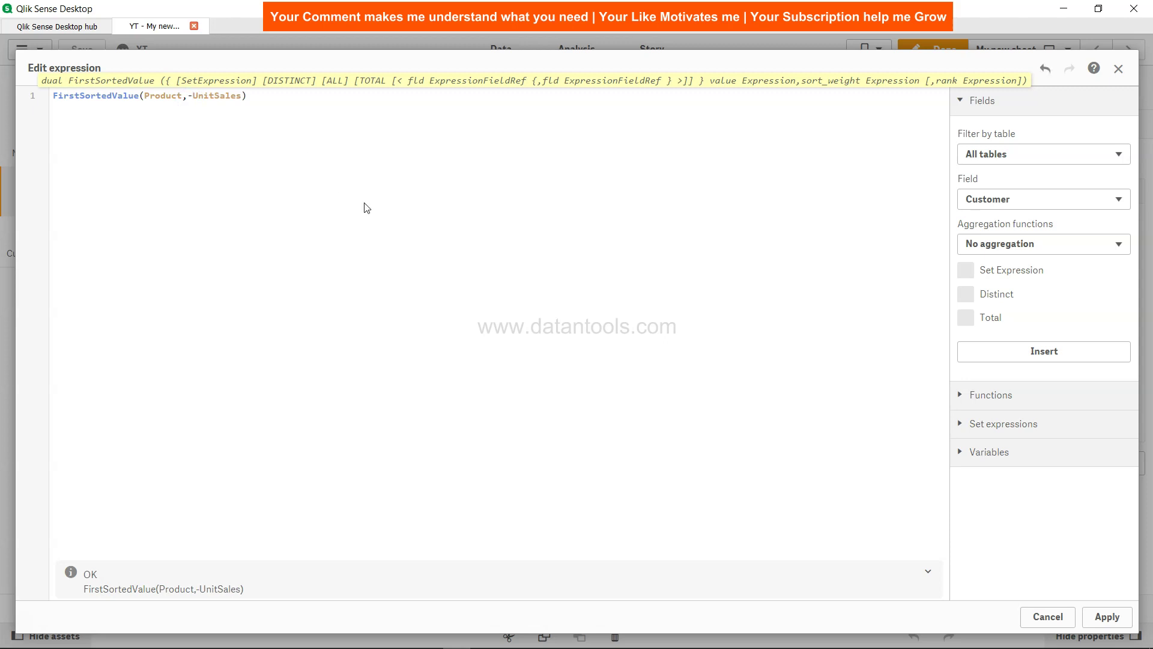
click(1108, 619)
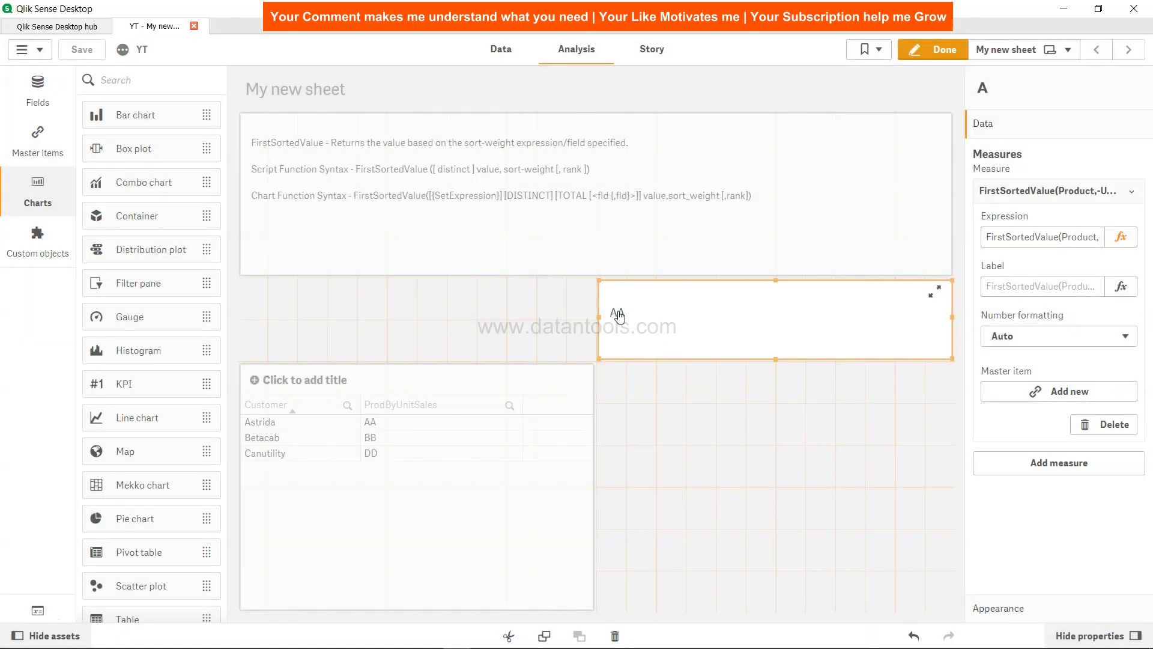
click(501, 49)
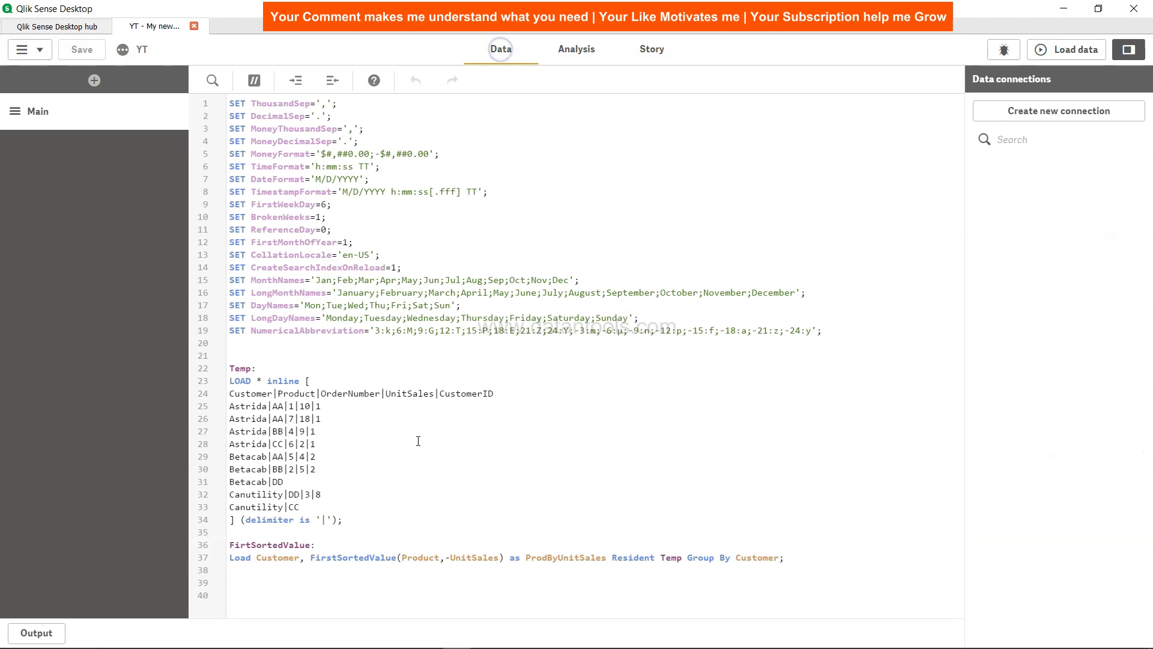
Inspect the Astrida AA row with 18 sales on script line 26, then go back to My new sheet.
drag(240, 418, 322, 423)
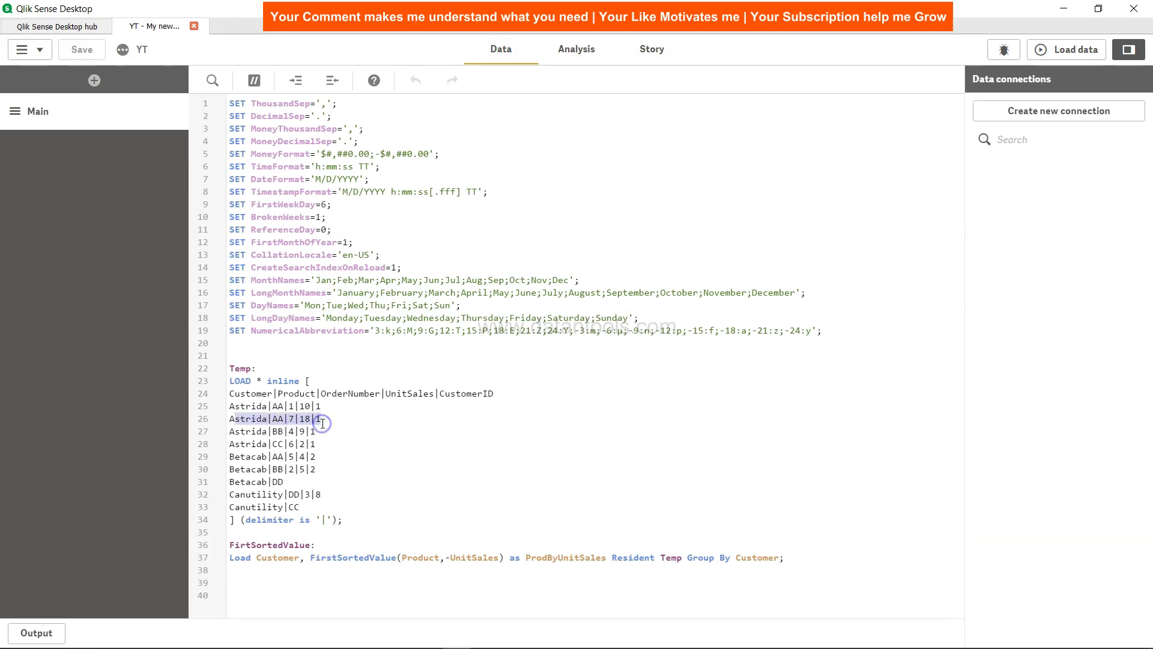
click(312, 420)
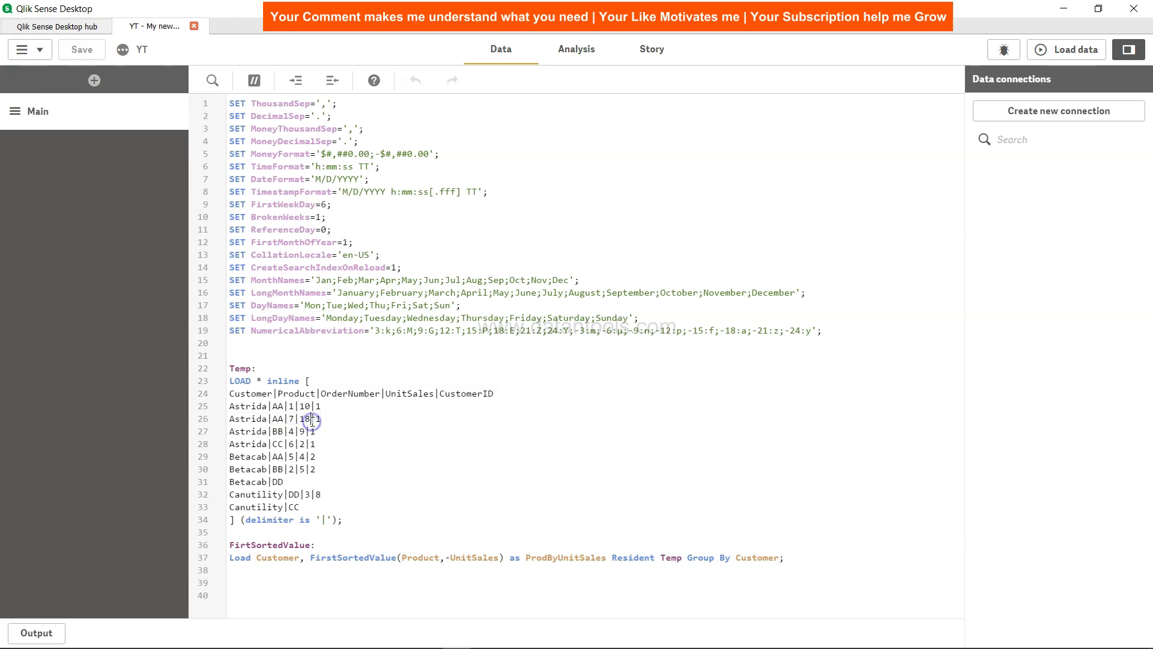
click(568, 53)
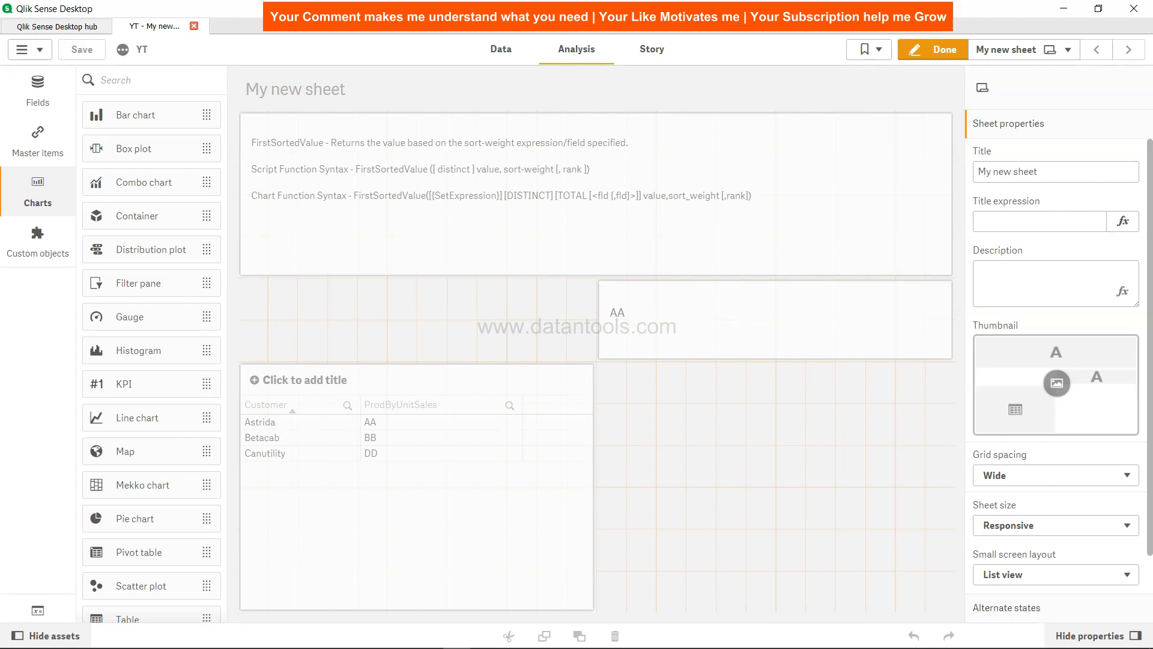
Change the text object's measure to FirstSortedValue(Product,-UnitSales,2).
click(711, 350)
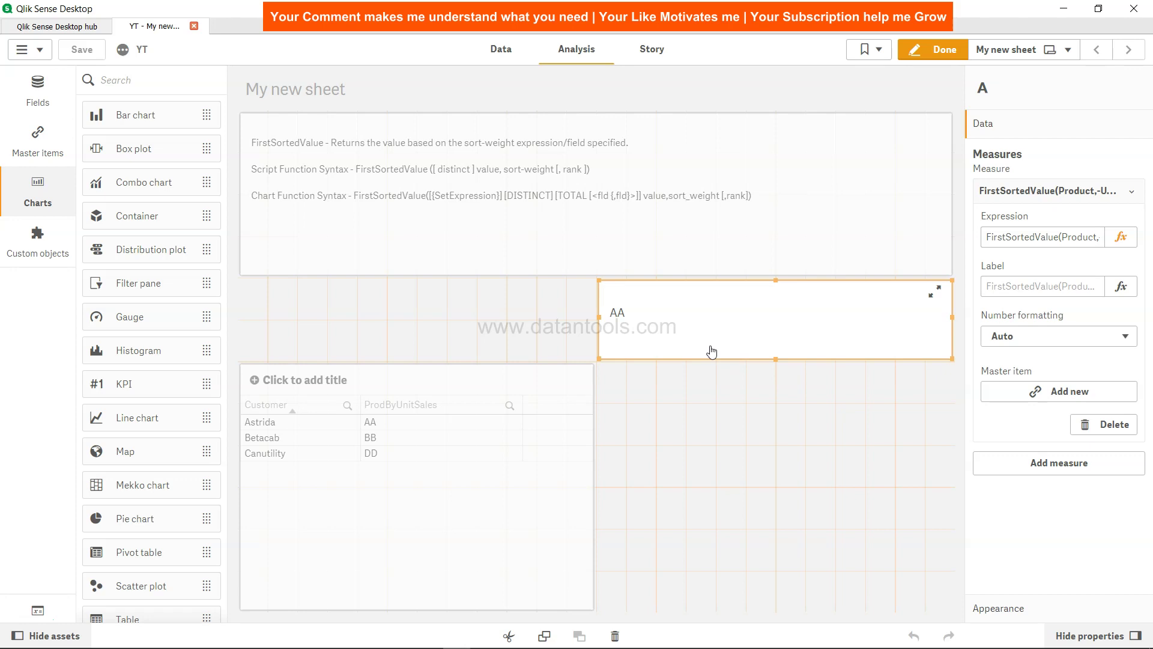
click(1121, 237)
click(245, 97)
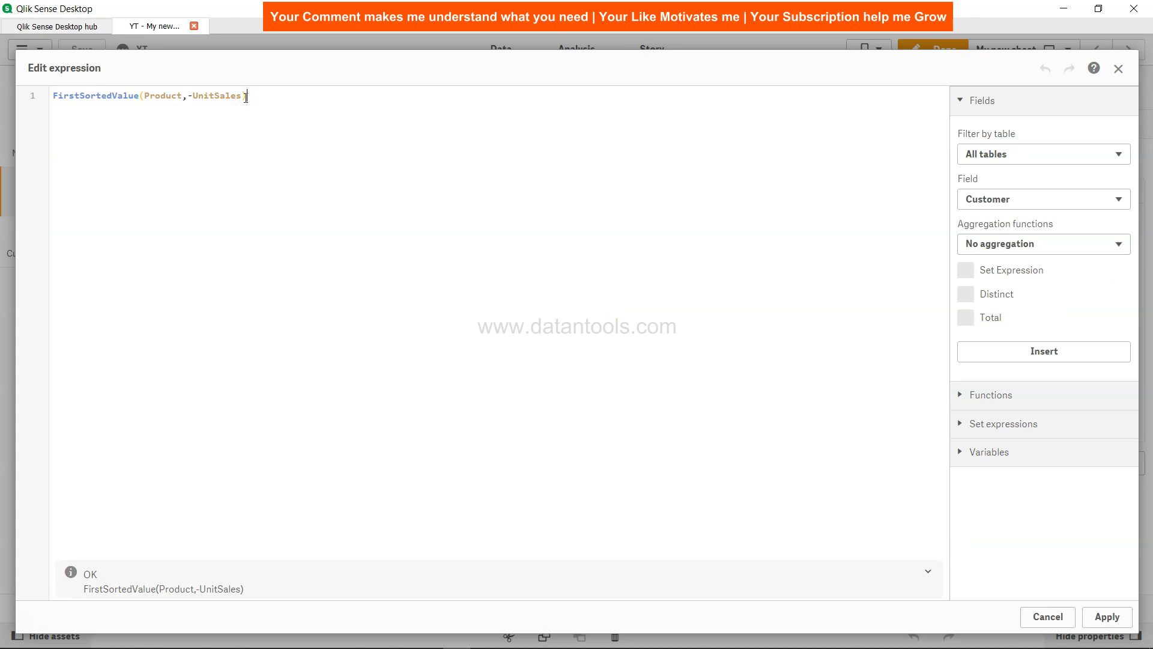
text(,2)
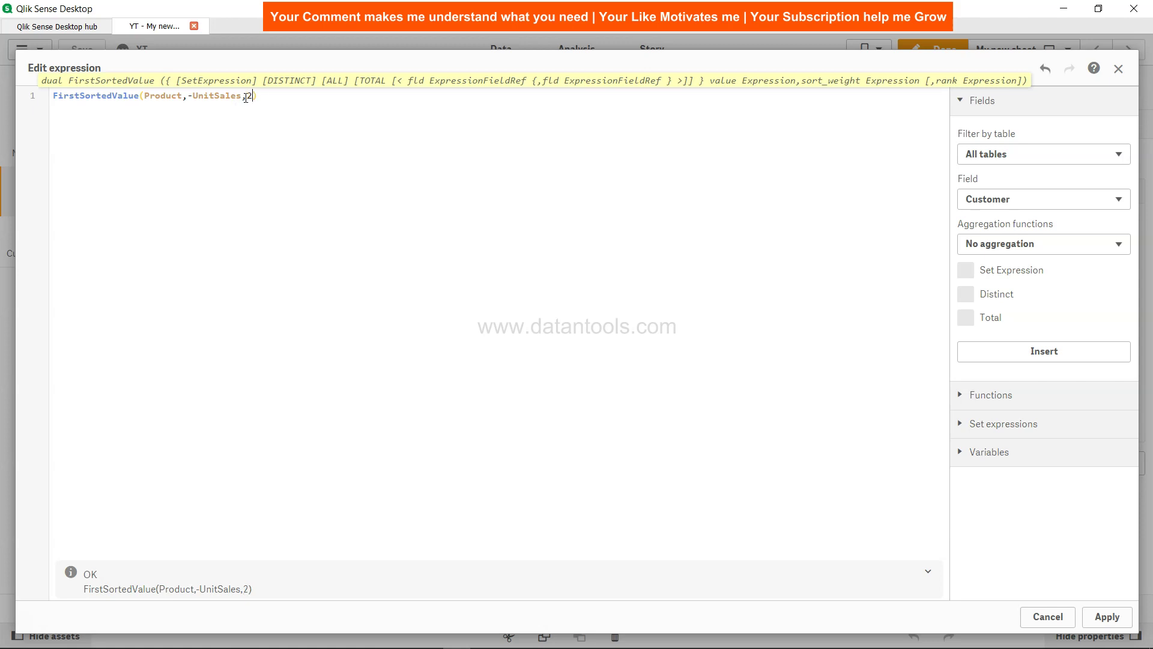
click(1106, 617)
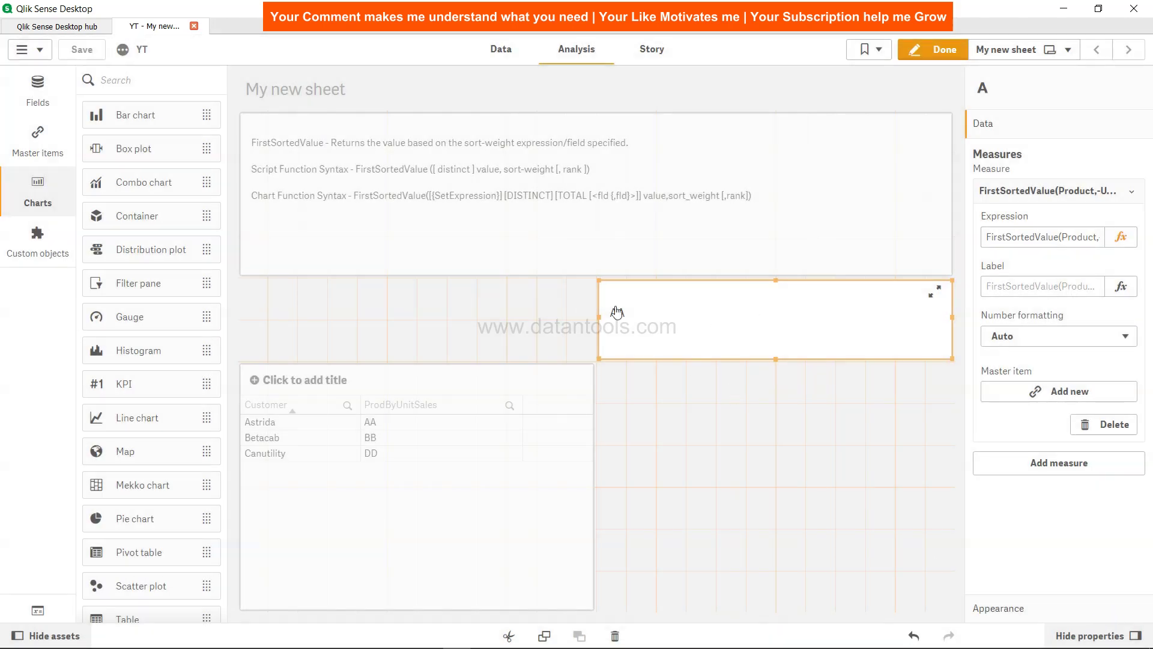
Check the unit sales values 18 and 10 around line 26 of the load script, then return to My new sheet.
click(504, 49)
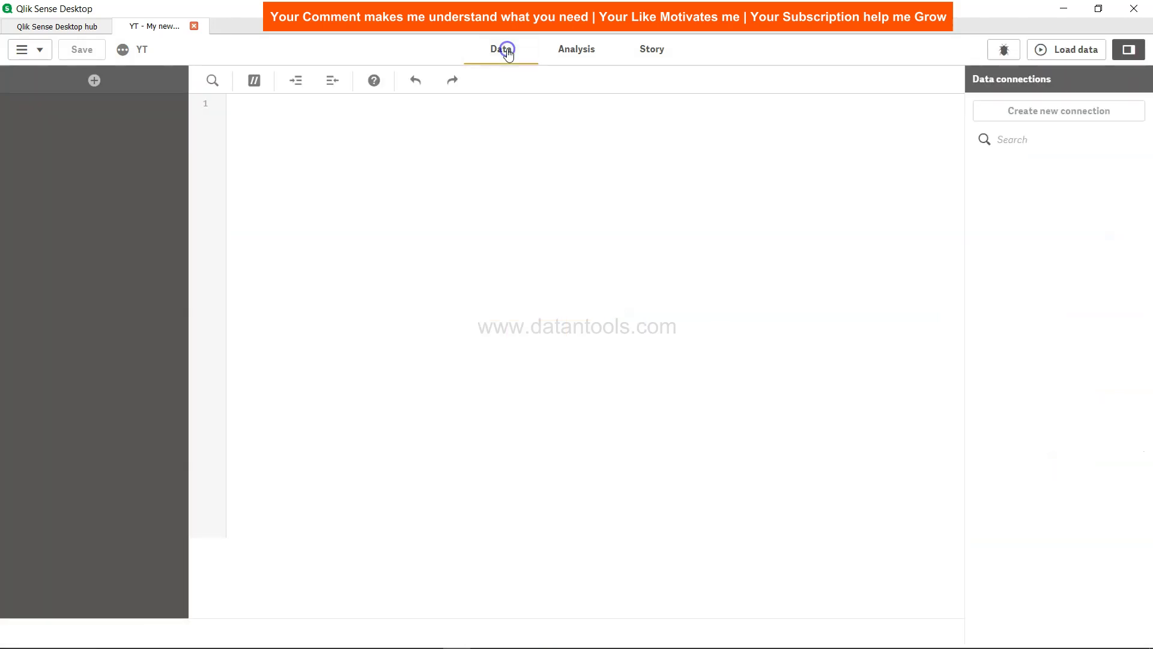
double_click(303, 419)
click(304, 406)
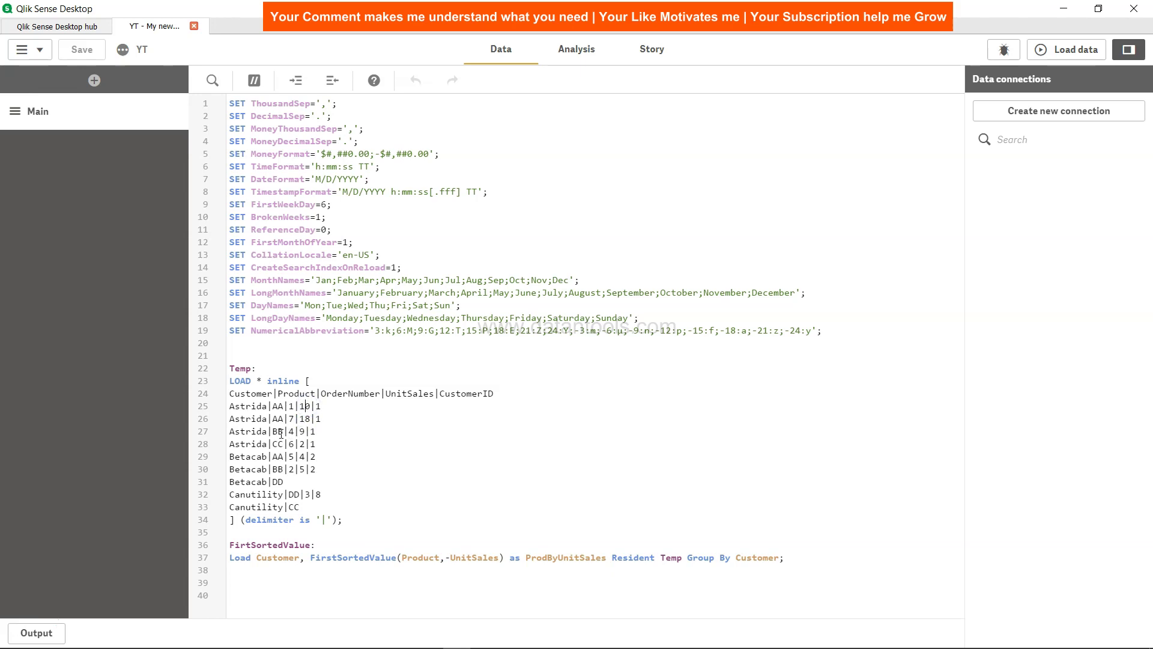
click(302, 430)
click(587, 54)
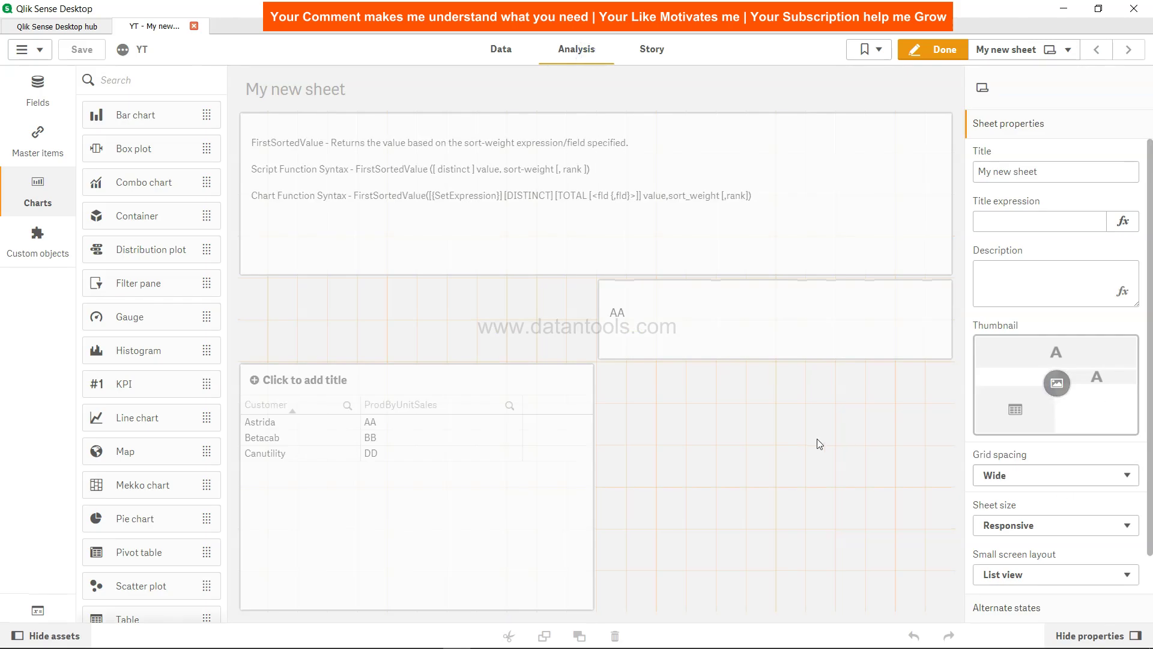
Change the measure's rank to 3, FirstSortedValue(Product,-UnitSales,3), so the text shows BB.
click(773, 332)
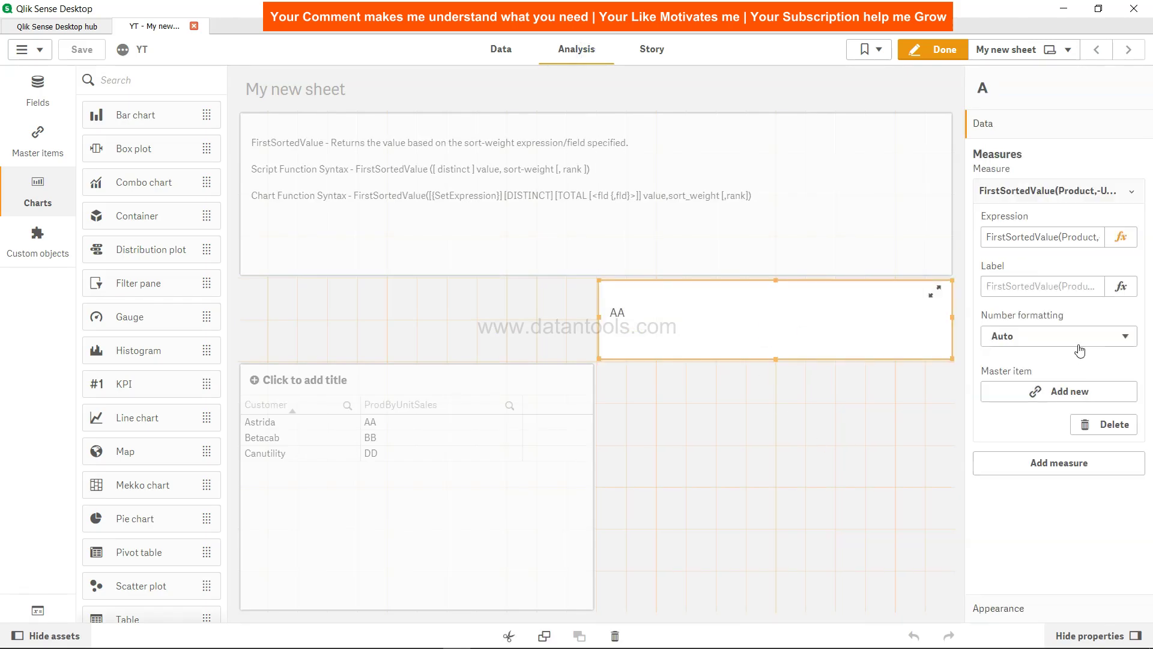
click(1122, 240)
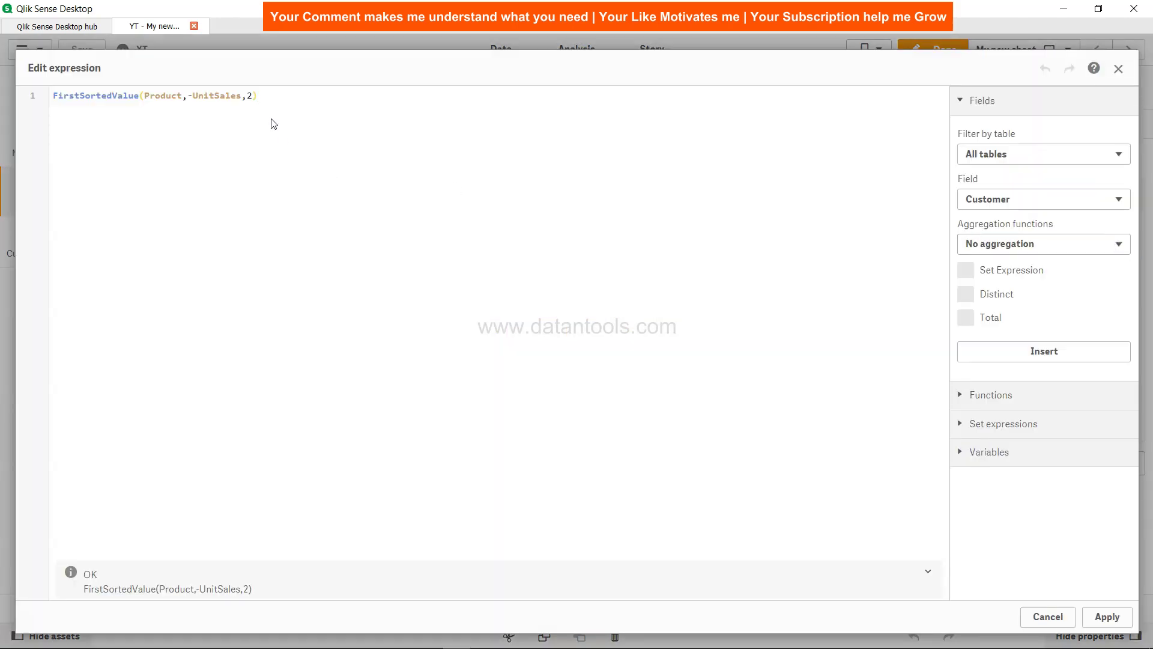
click(254, 95)
key(BackSpace)
text(3)
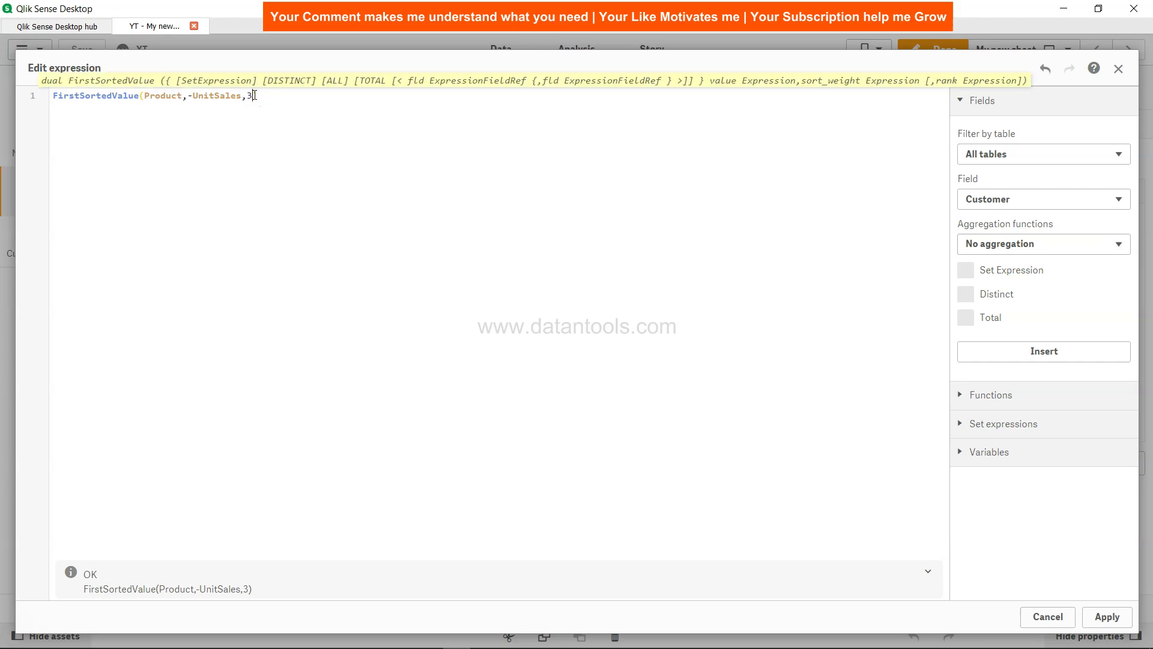
click(1107, 616)
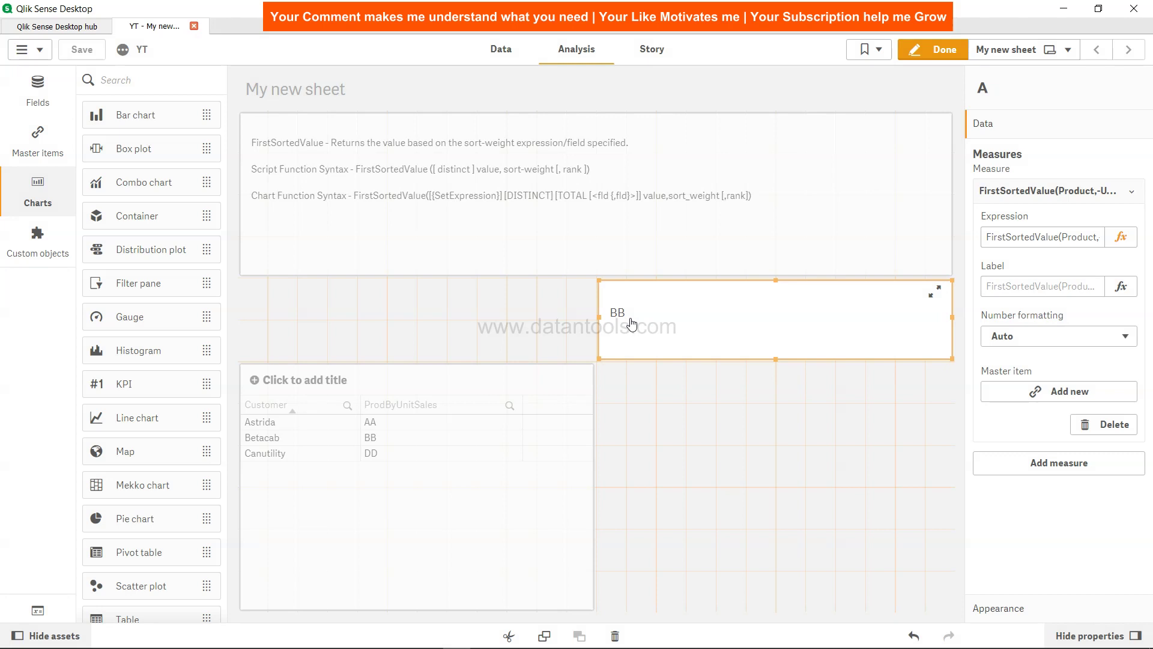